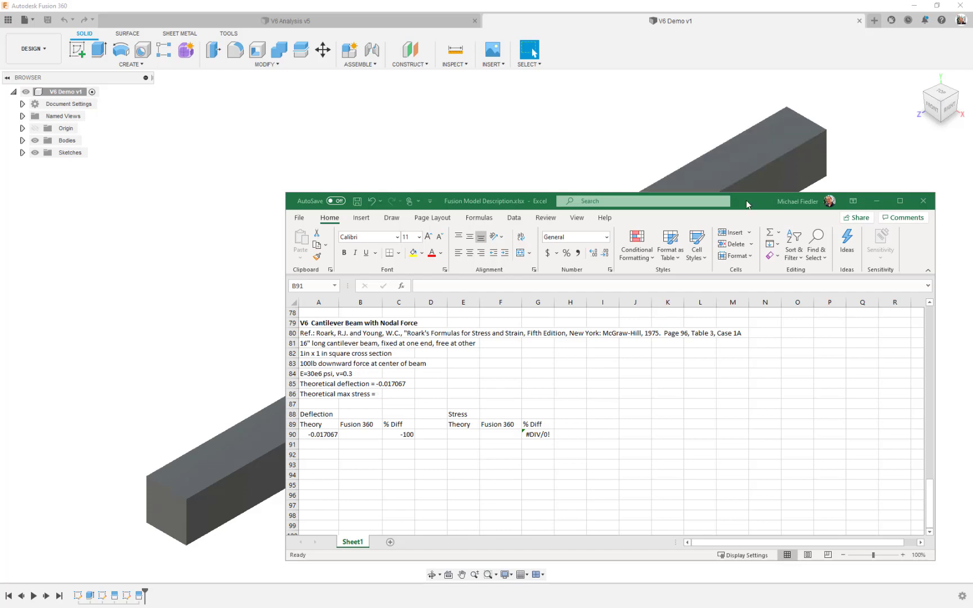
Move the spreadsheet window off the beam model and inspect the vertex at the middle of the beam's upper face
left_click_drag(704, 200, 0, 180)
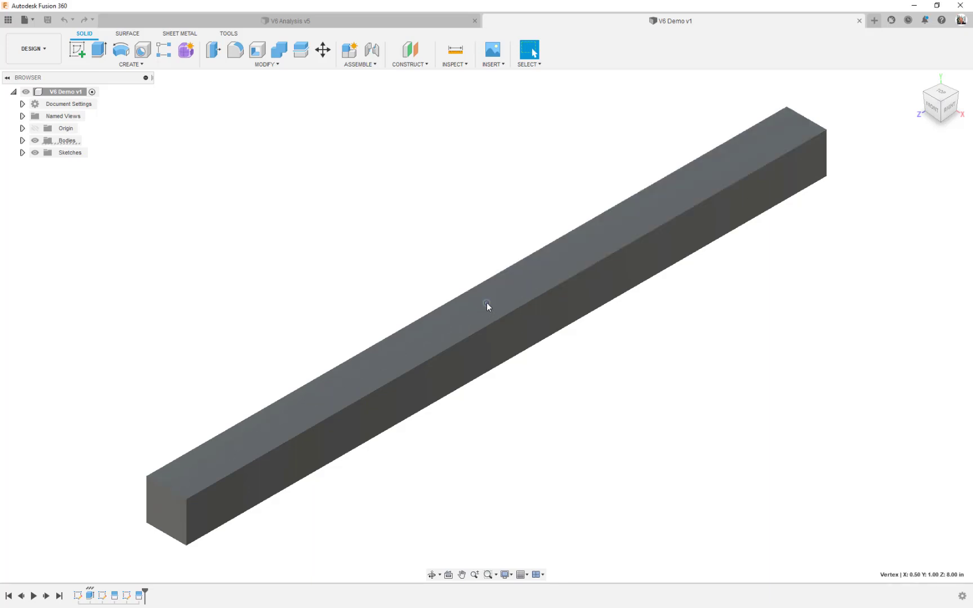
left_click(461, 316)
left_click(325, 214)
Switch to the Simulation workspace and create a Static Stress study for the beam
left_click(42, 53)
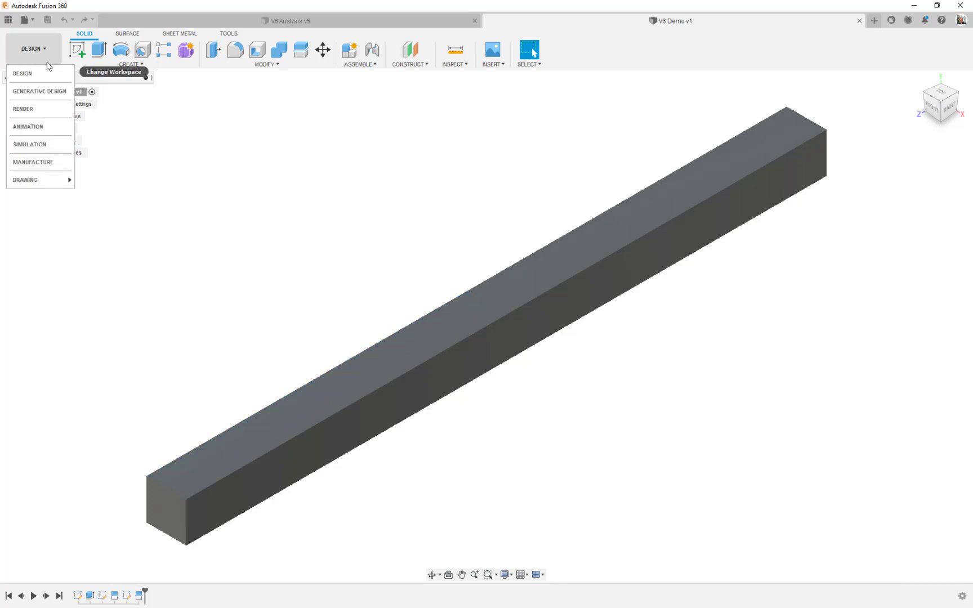
left_click(57, 144)
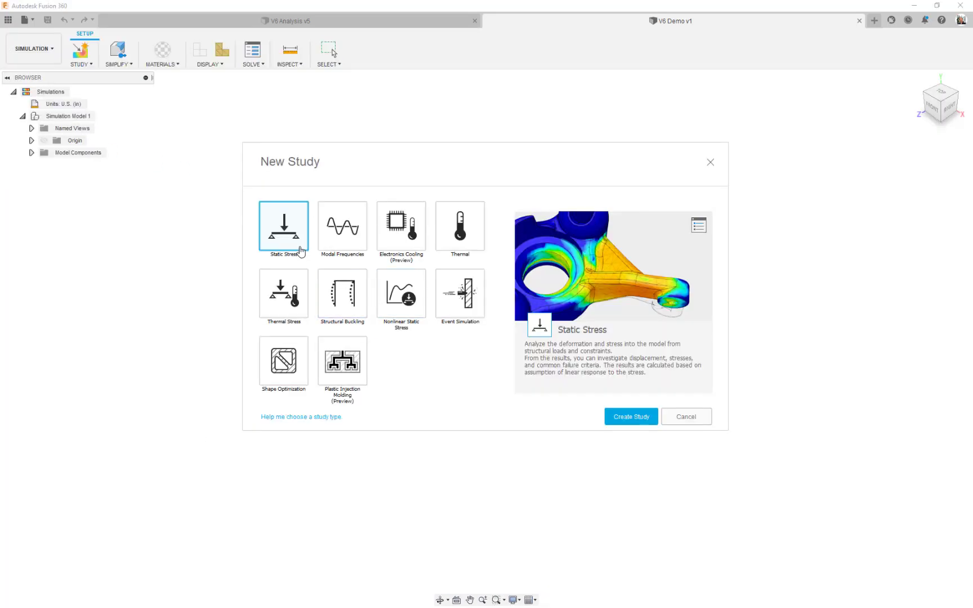
left_click(631, 416)
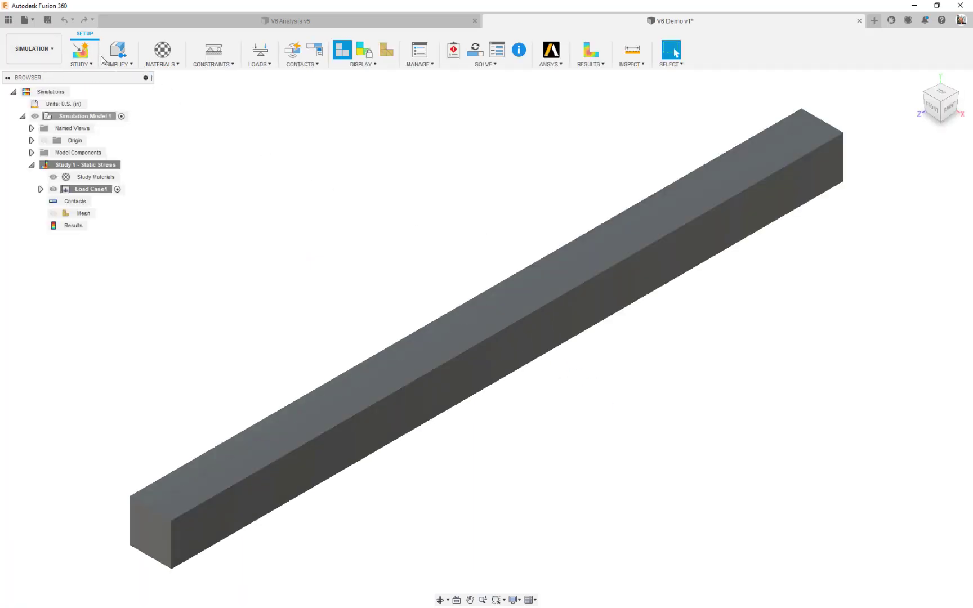
Open the study materials and set the material library to Fusion 360 Material Library
left_click(178, 64)
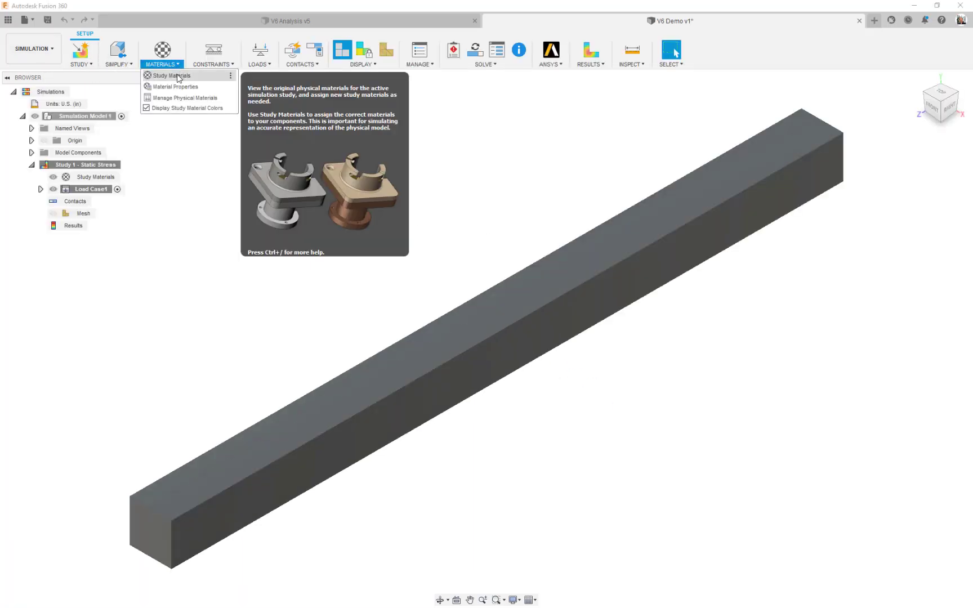
left_click(164, 76)
left_click_drag(606, 137, 344, 119)
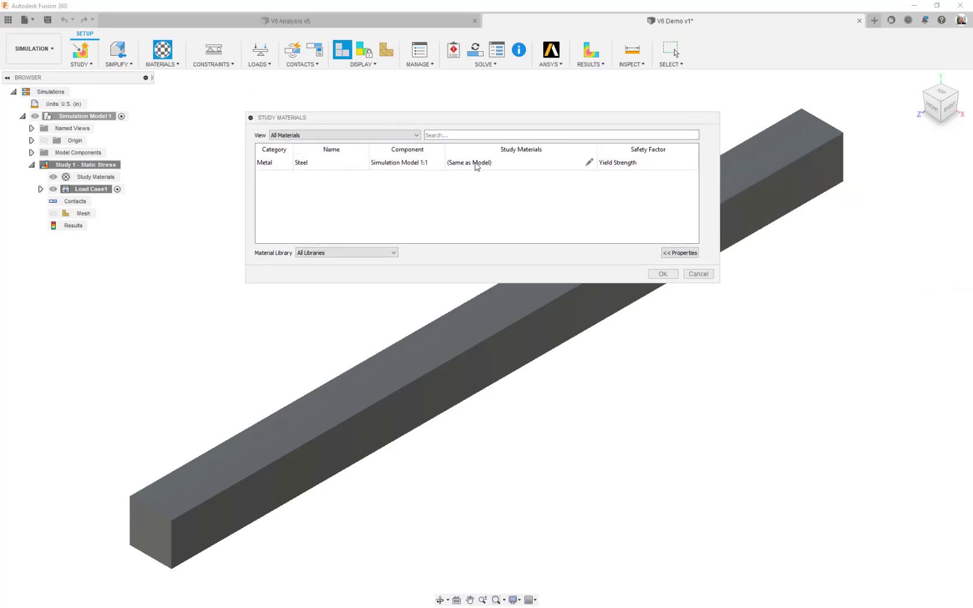
left_click(488, 164)
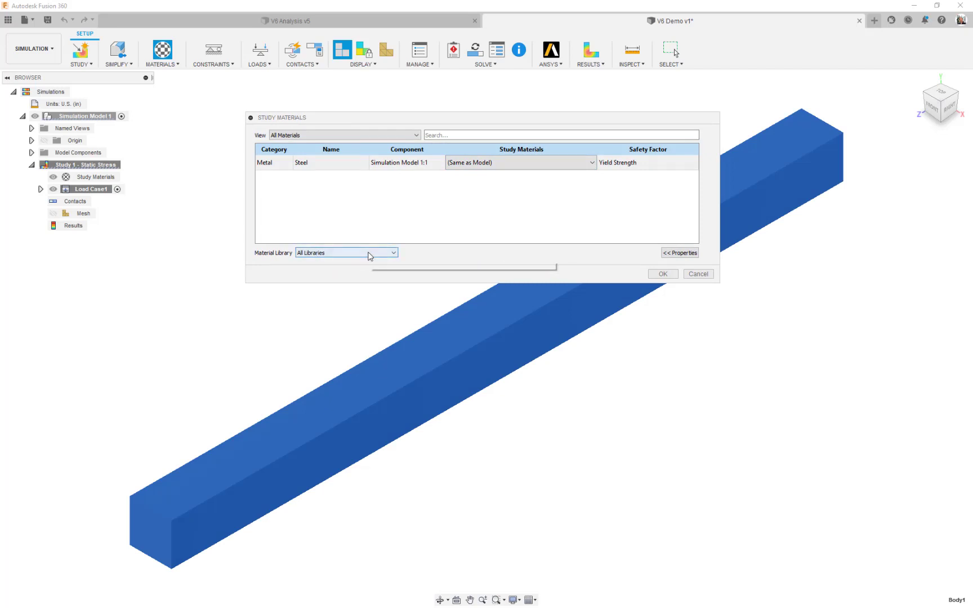
left_click(369, 254)
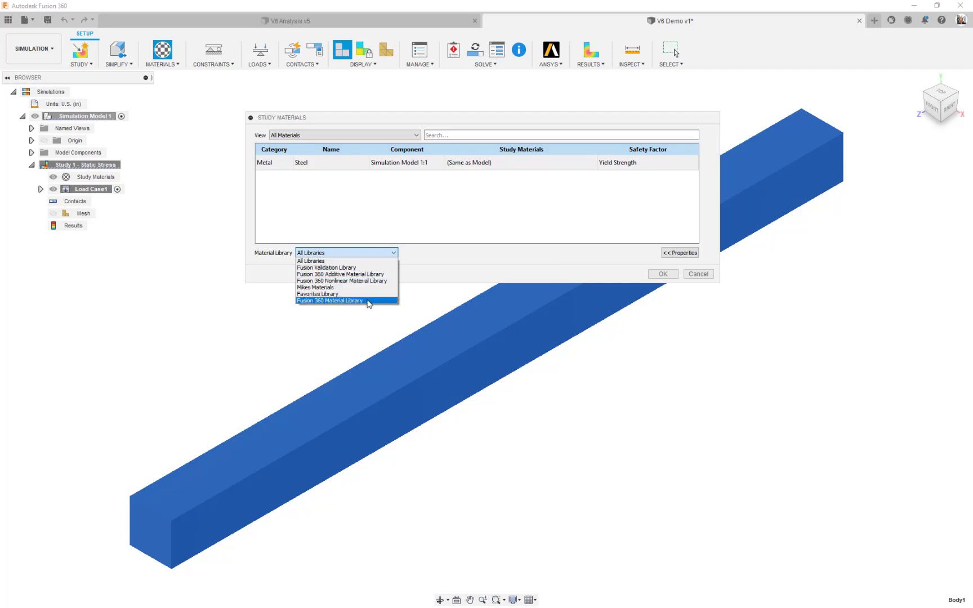
left_click(369, 301)
left_click(386, 253)
left_click(365, 301)
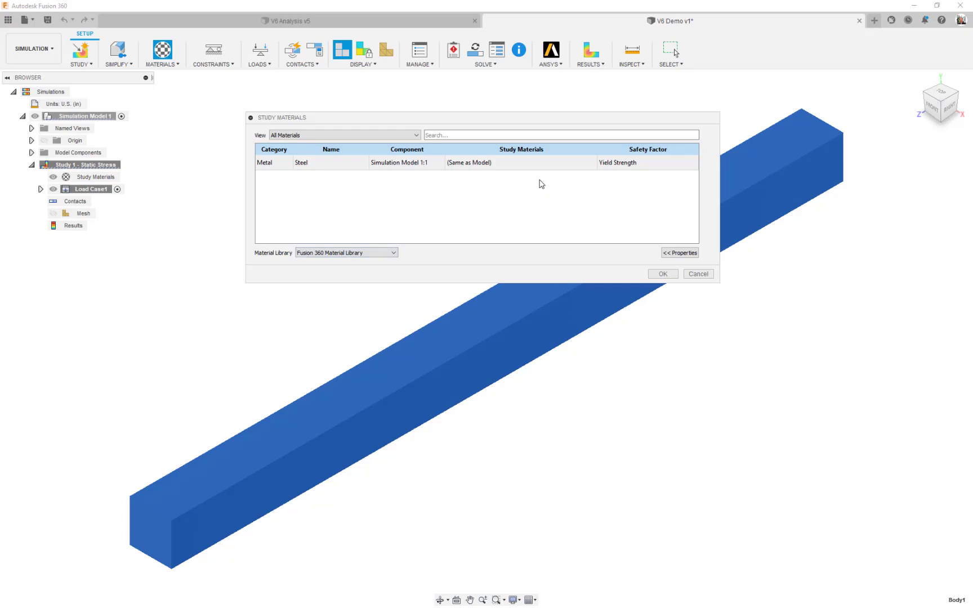
Assign Steel ASTM A36 as the beam's study material, check its properties and accept the assignment
left_click(546, 168)
left_click(591, 162)
scroll(592, 230, "down", 10)
left_click_drag(592, 228, 592, 298)
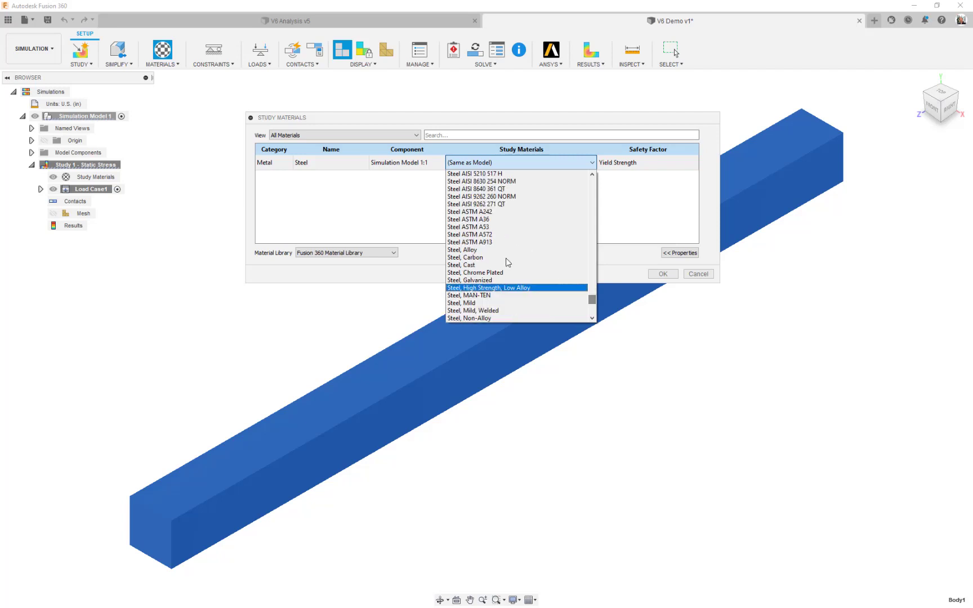
left_click(477, 219)
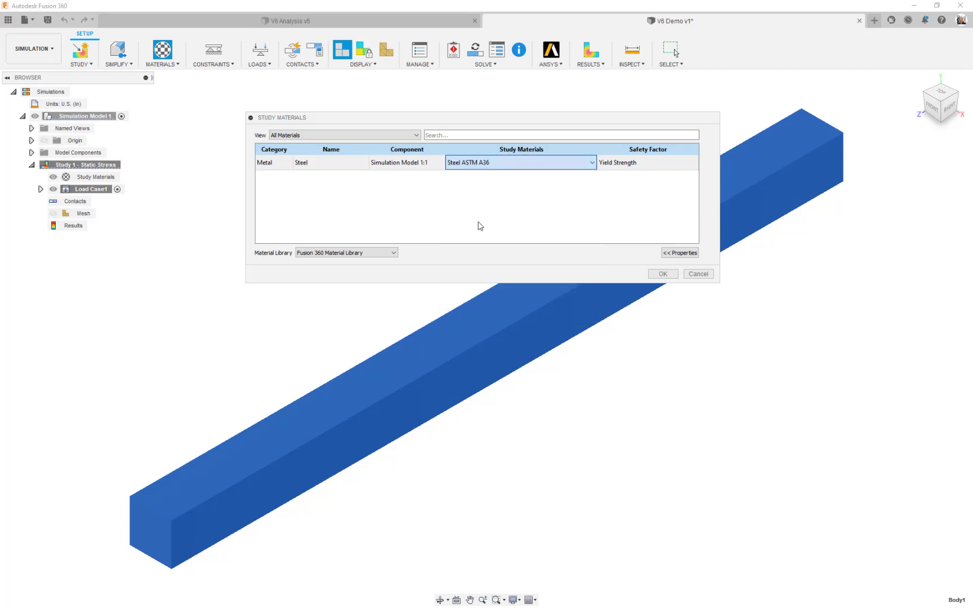
left_click(678, 253)
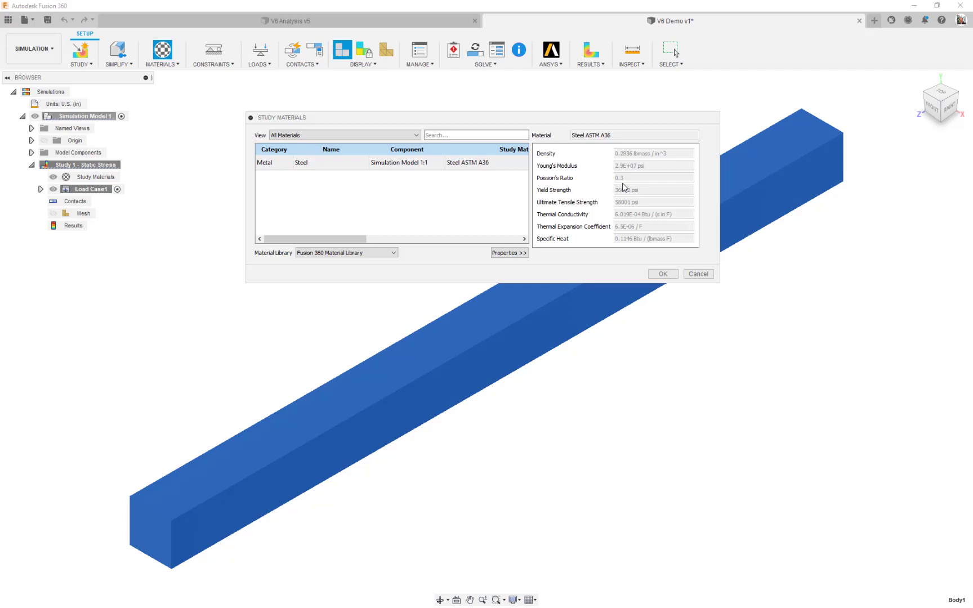
left_click(670, 276)
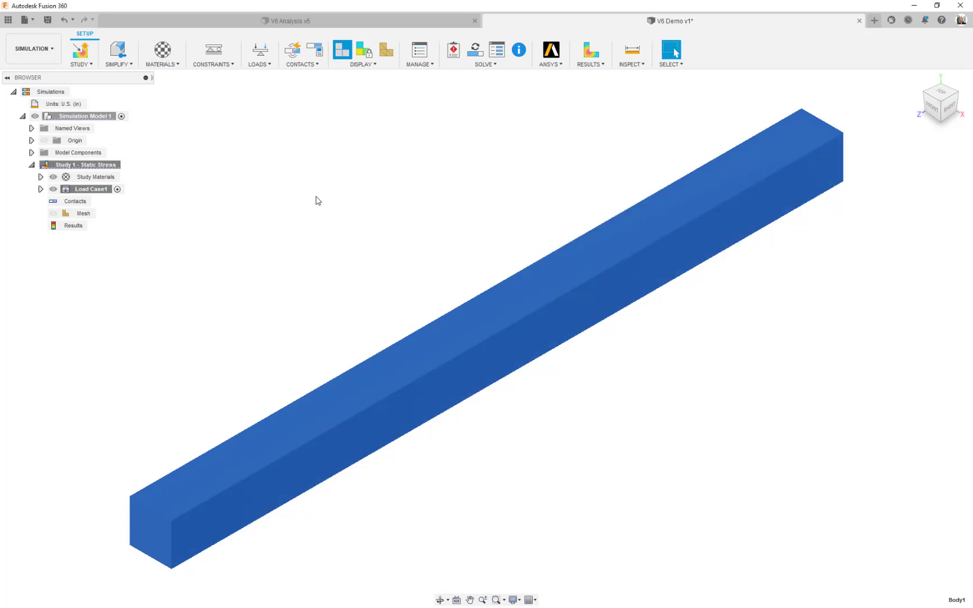
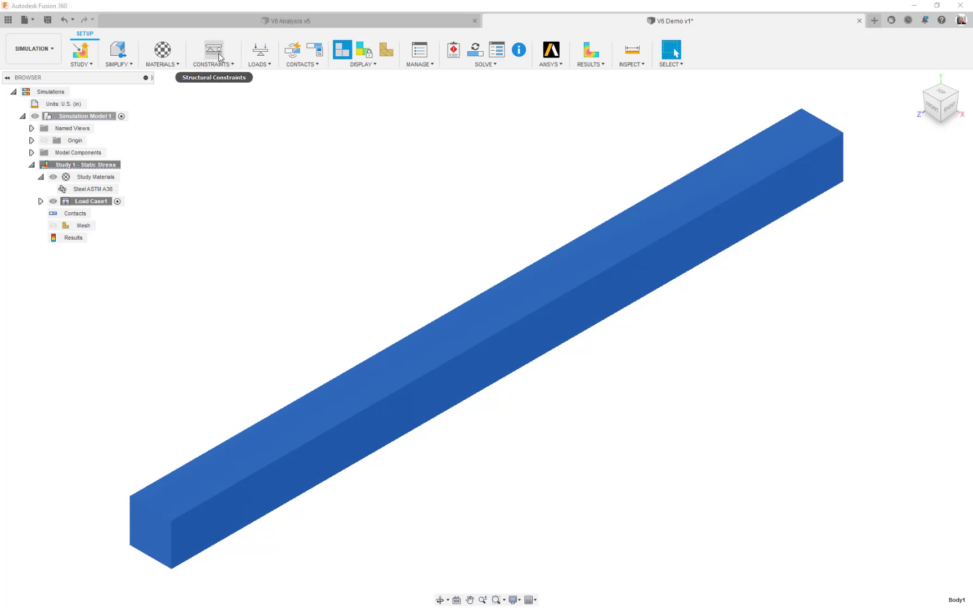
Apply a Fixed structural constraint to only the square face at the beam's near end, clearing the preselected body
left_click(214, 51)
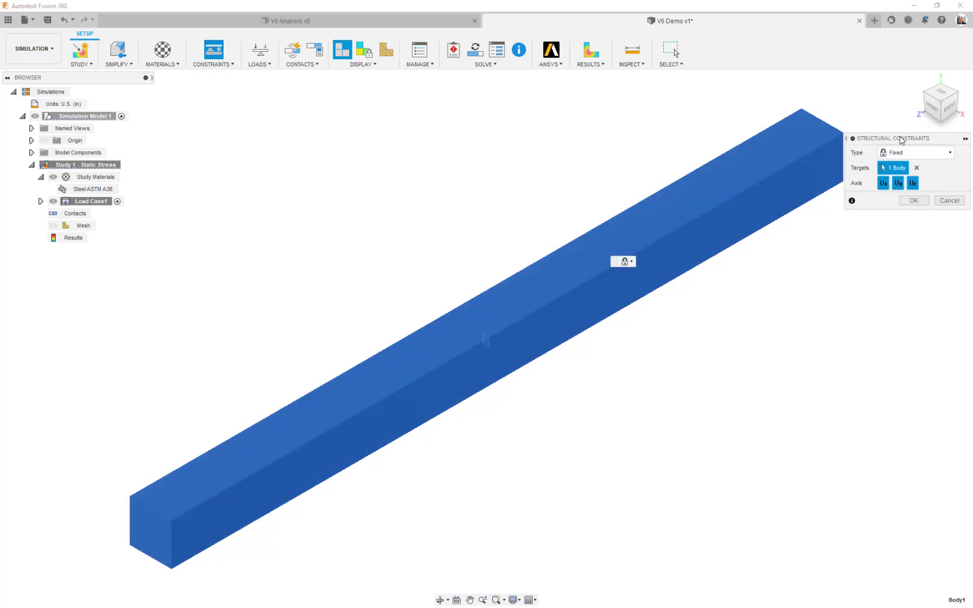
left_click_drag(890, 138, 329, 132)
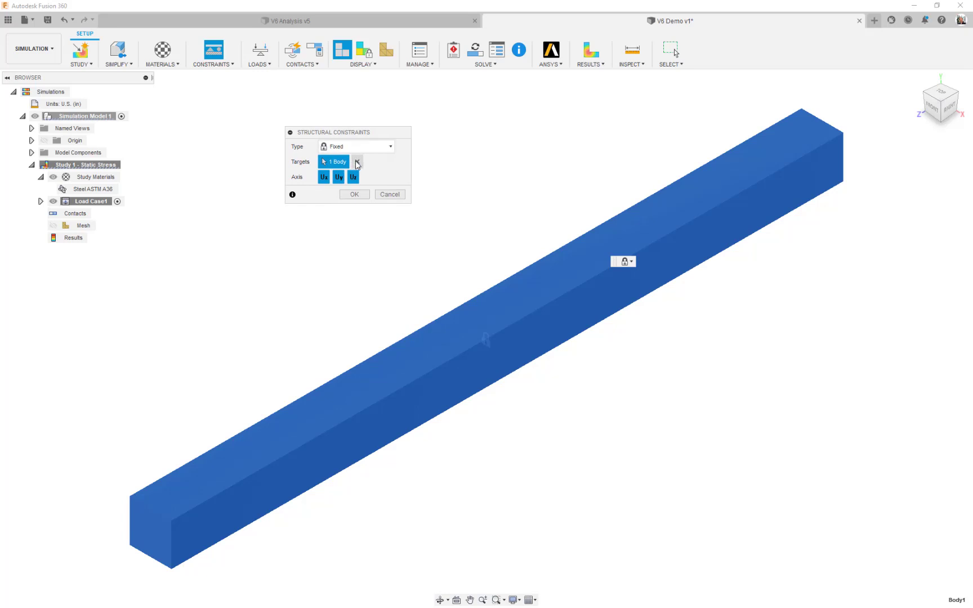
left_click(356, 162)
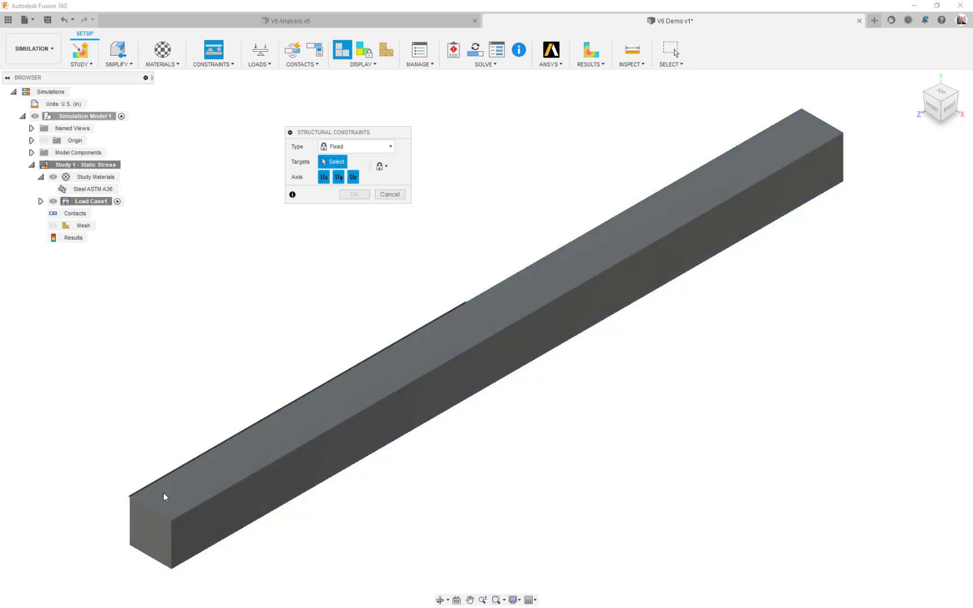
left_click(154, 524)
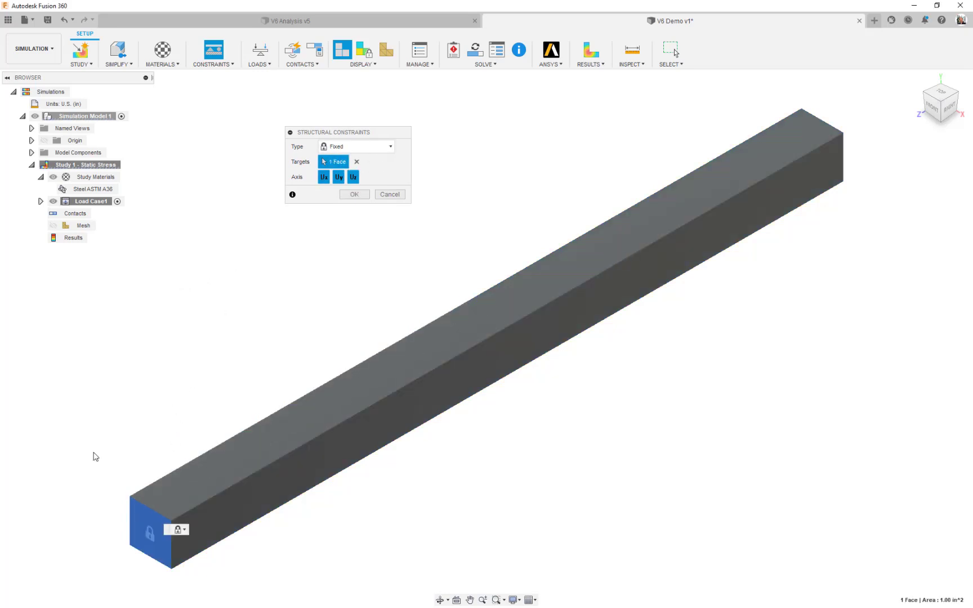
left_click(355, 194)
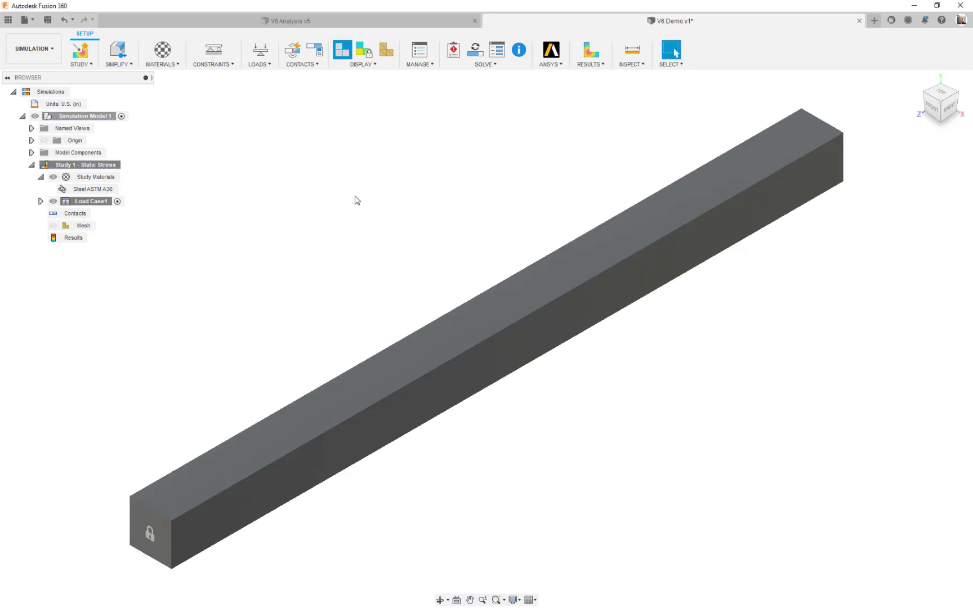
Apply a structural Force load with Fy of -100 lbforce to the vertex at the middle of the beam's upper face
left_click(260, 64)
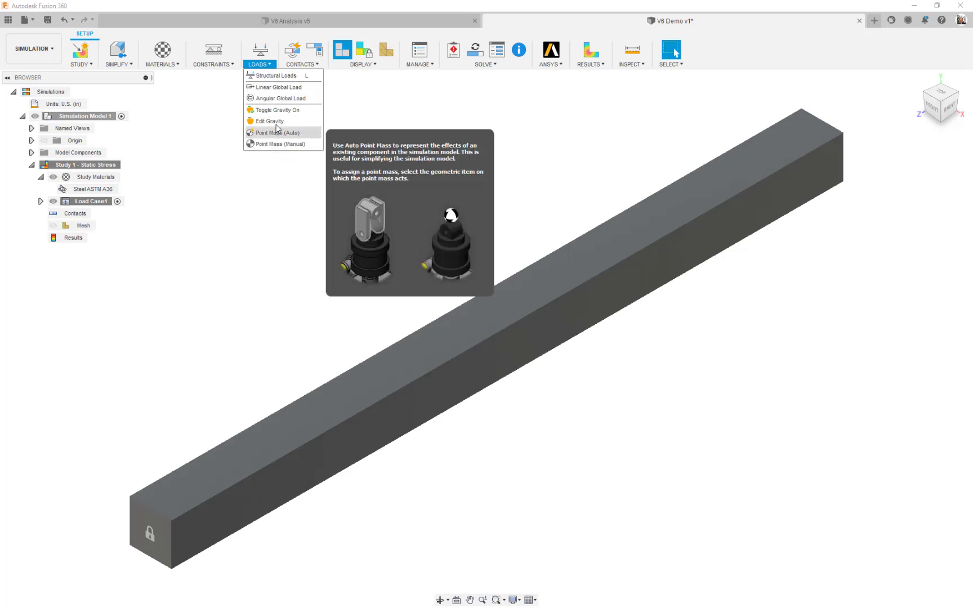
left_click(276, 75)
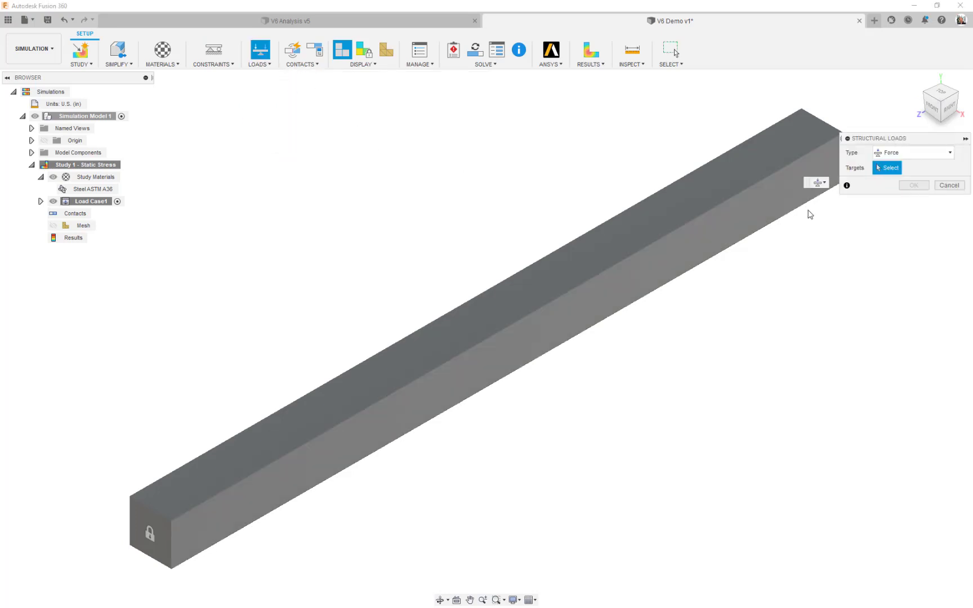
left_click(912, 156)
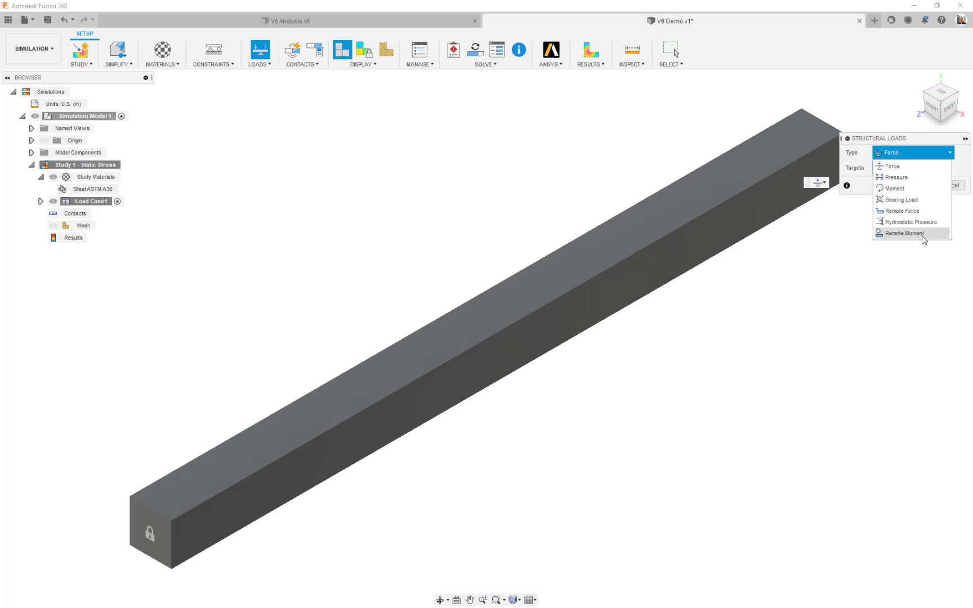
left_click(911, 166)
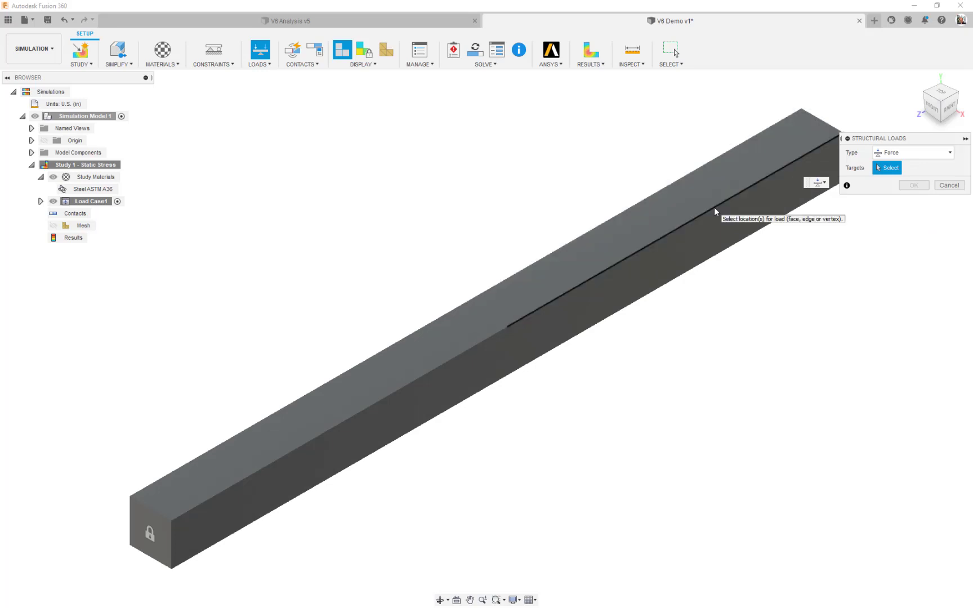
left_click(487, 315)
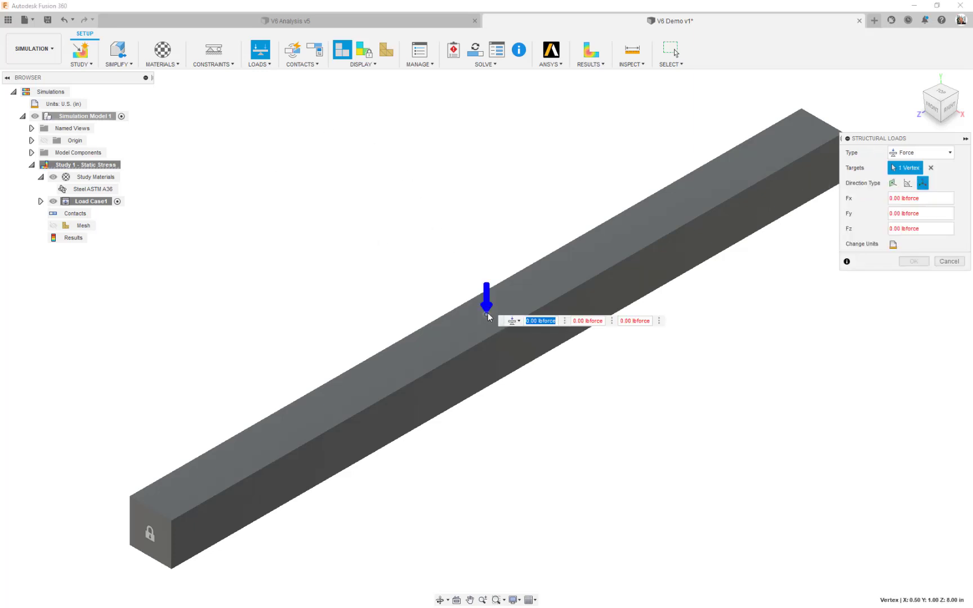
key("Tab")
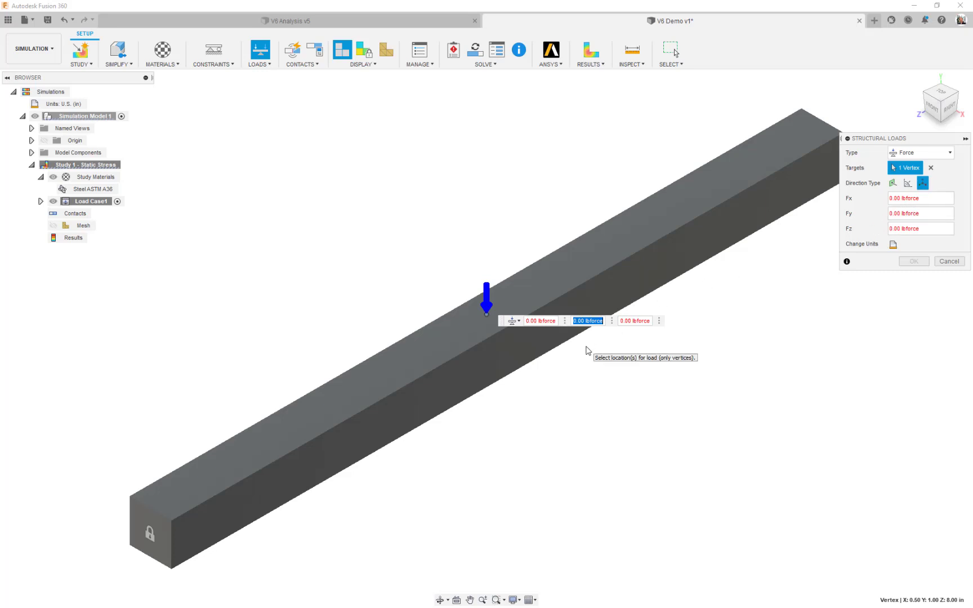
type("-100")
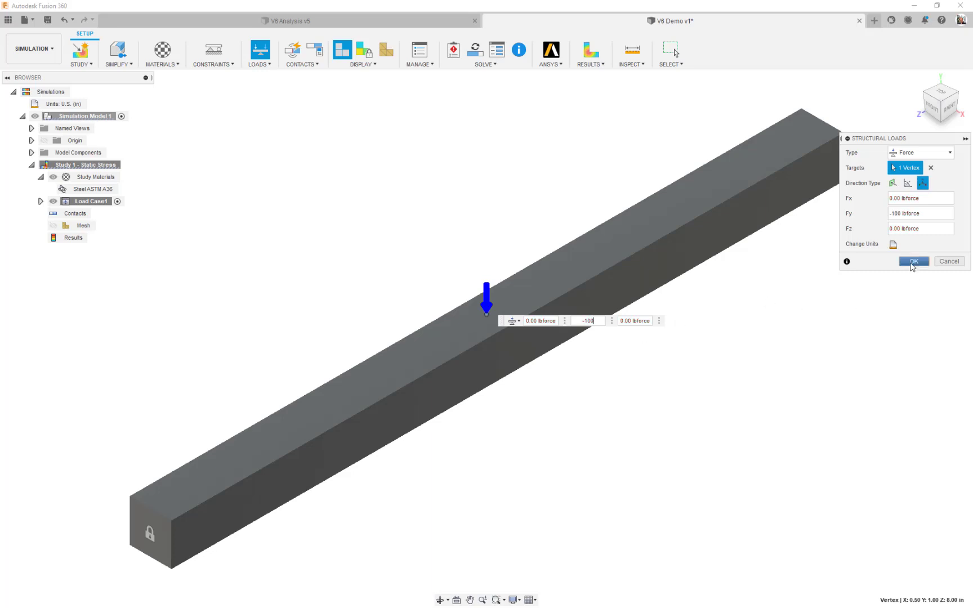
left_click(913, 262)
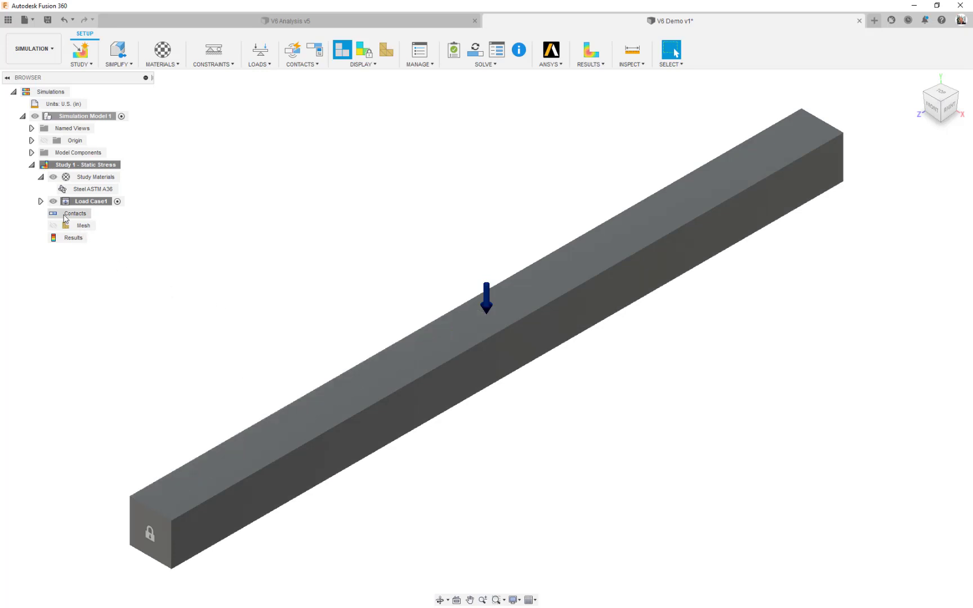
Expand the load case's loads and constraints in the browser and review the applied force and fixed constraint
left_click(40, 201)
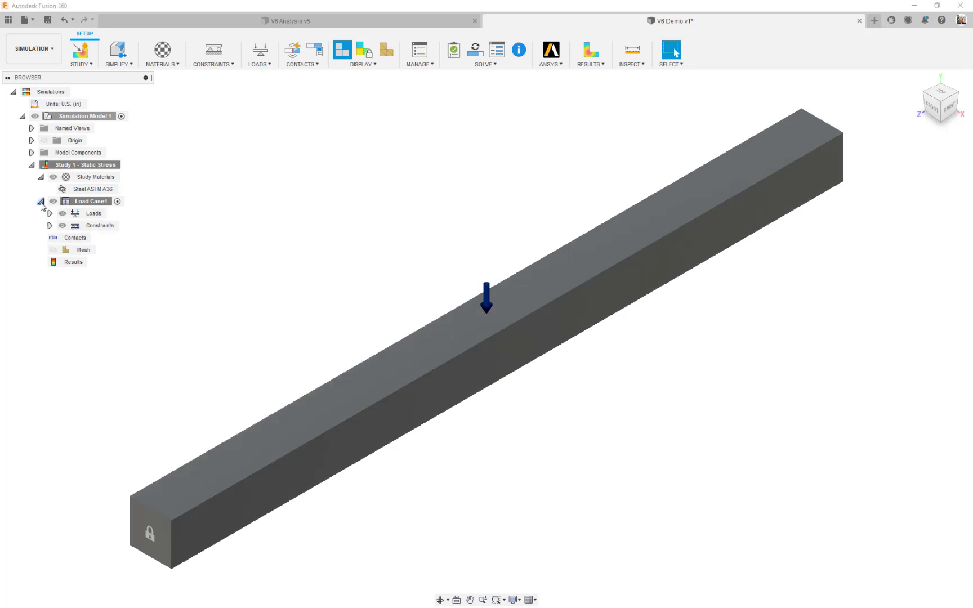
left_click(49, 214)
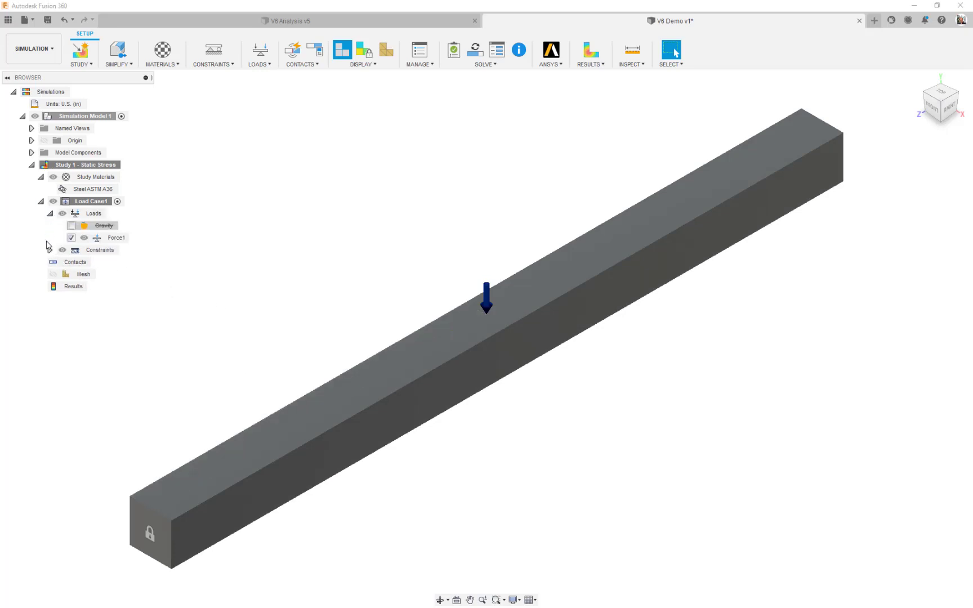
left_click(49, 250)
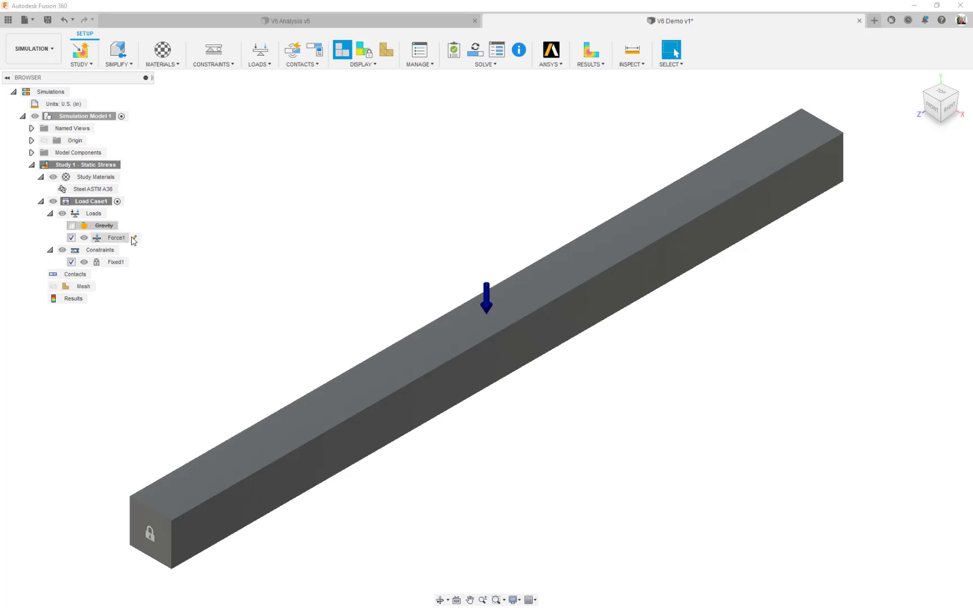
left_click(135, 238)
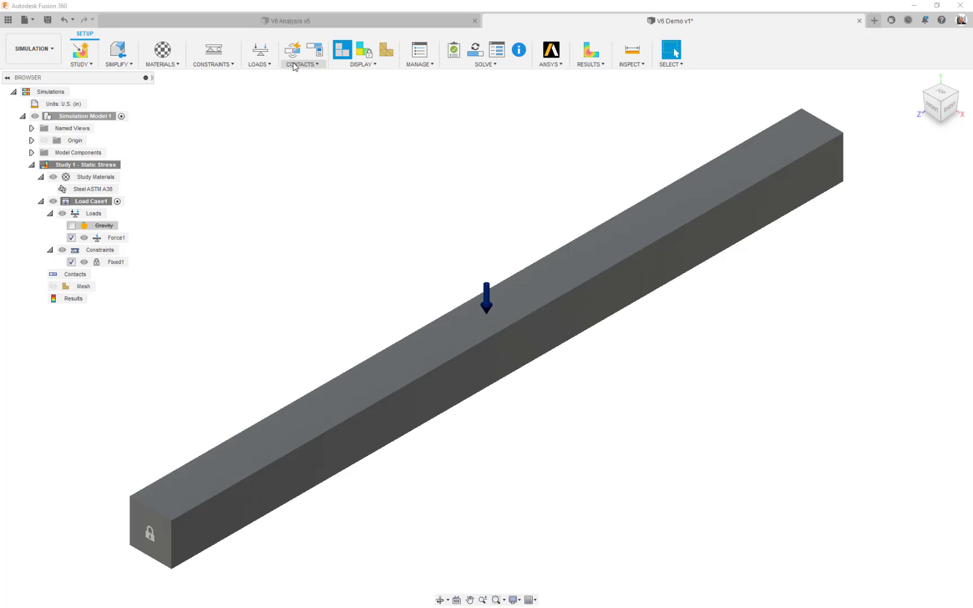
Generate the mesh for the beam with the default settings
right_click(85, 288)
left_click(97, 307)
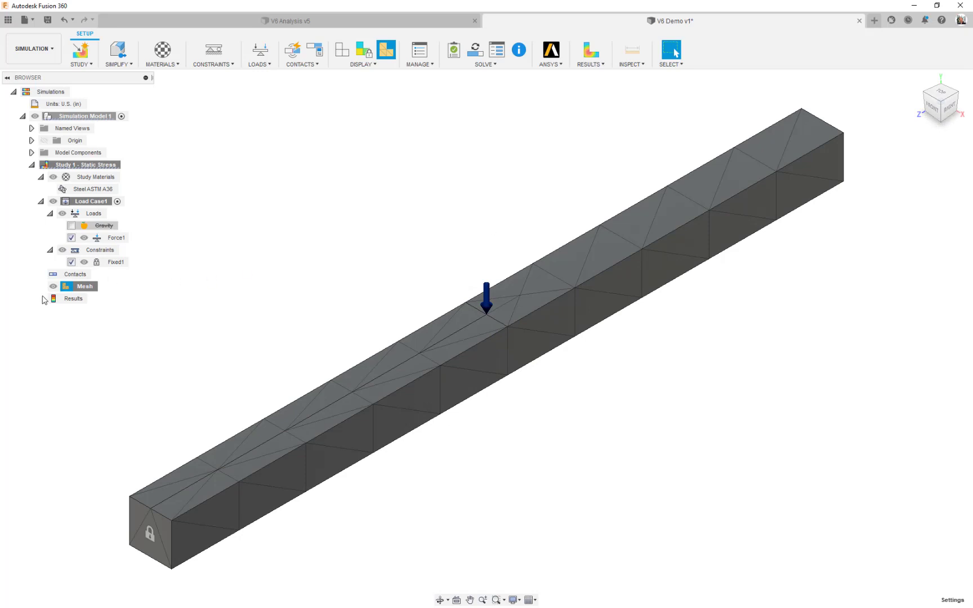
Review the beam's mesh settings, including the advanced element order options, keeping model-based sizing and Parabolic elements
right_click(81, 286)
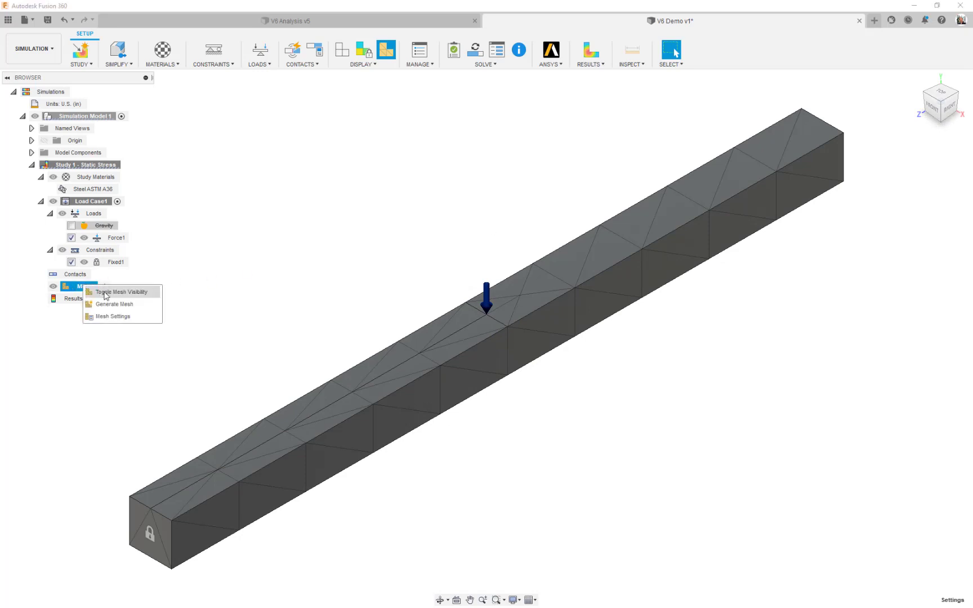
left_click(137, 318)
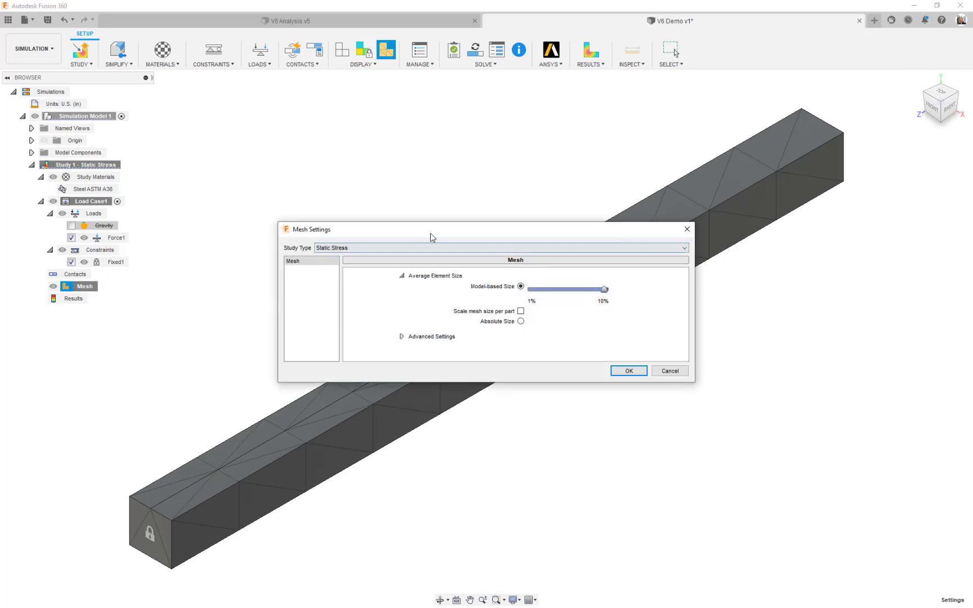
left_click_drag(400, 218, 224, 116)
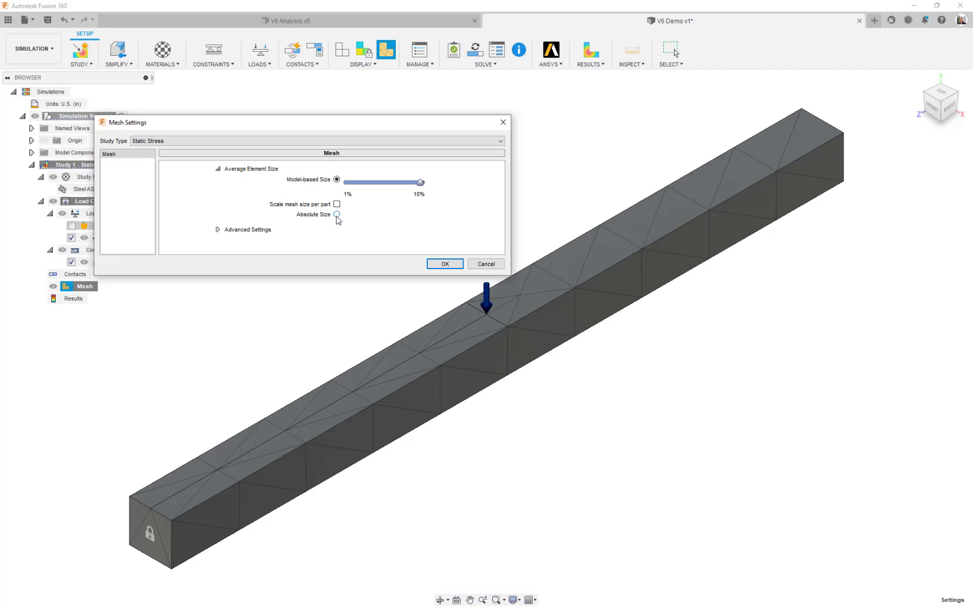
left_click(218, 230)
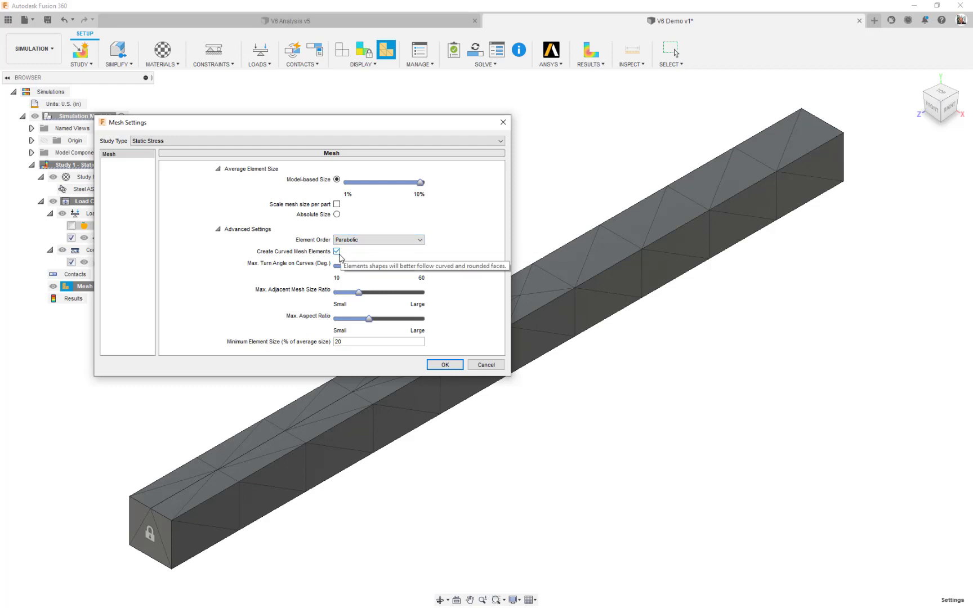
left_click(381, 241)
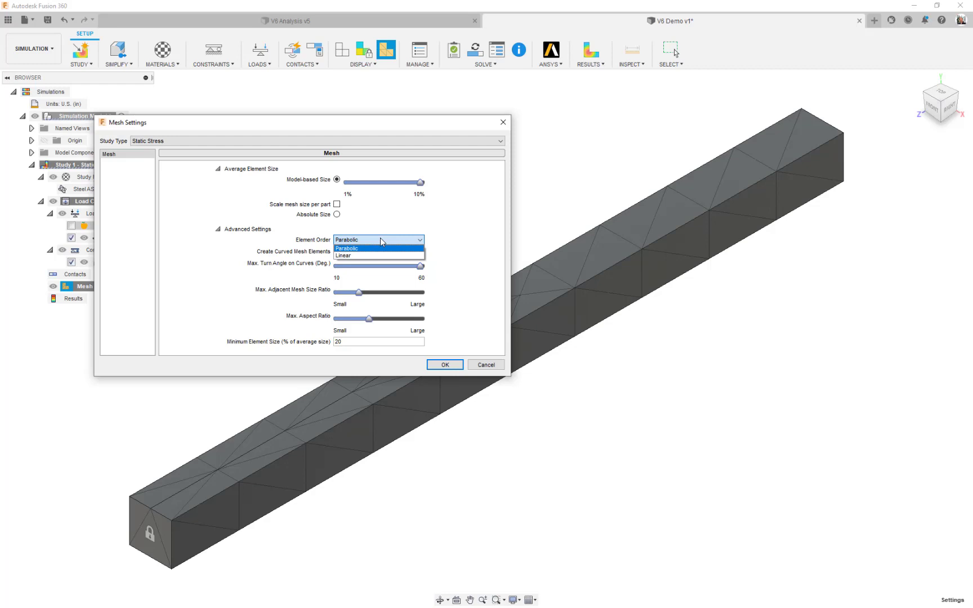
left_click(380, 238)
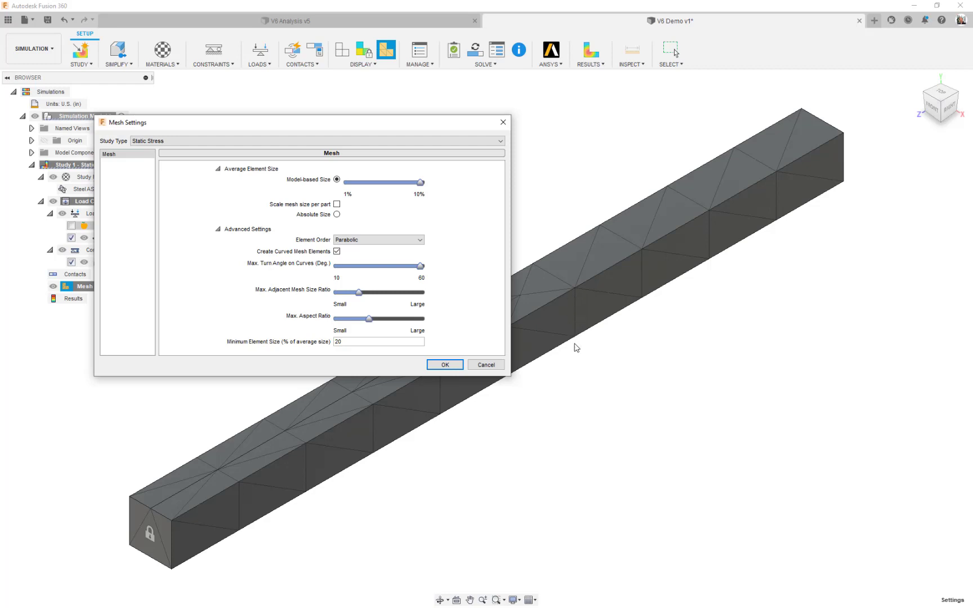
left_click(445, 365)
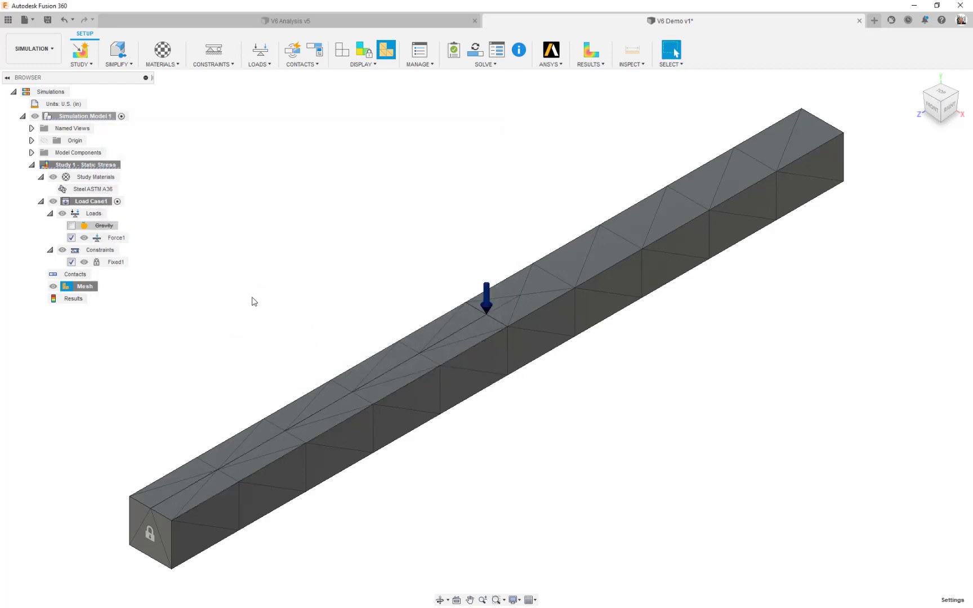
Solve the Study 1 static stress simulation locally and expand its entry in the job status list
left_click(485, 74)
left_click(489, 87)
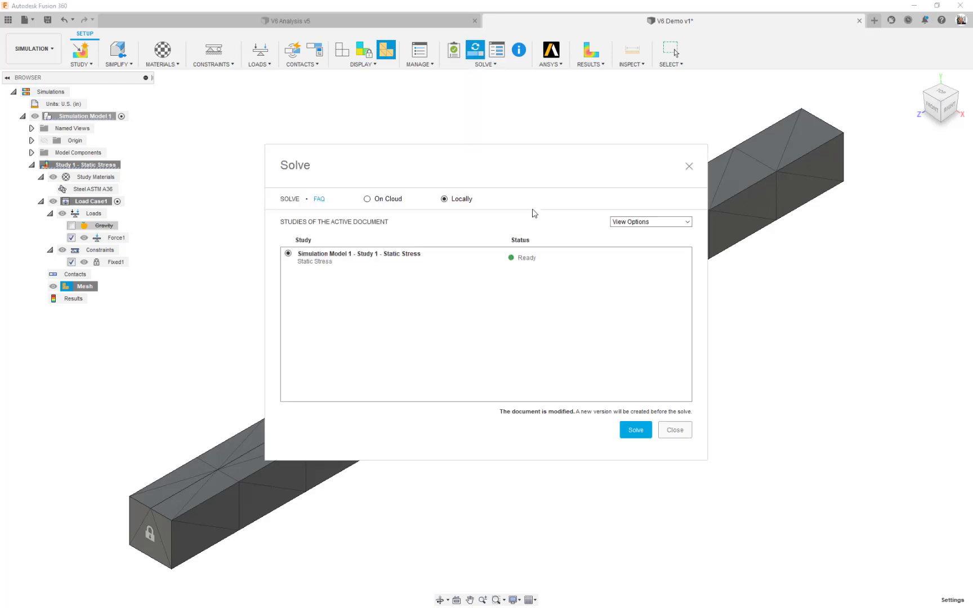
left_click(638, 432)
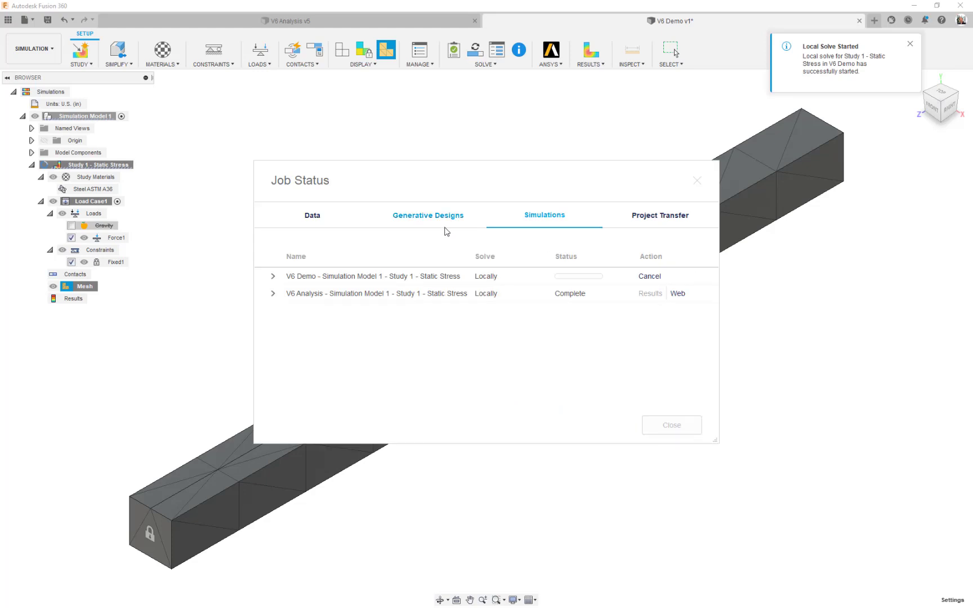
left_click(274, 278)
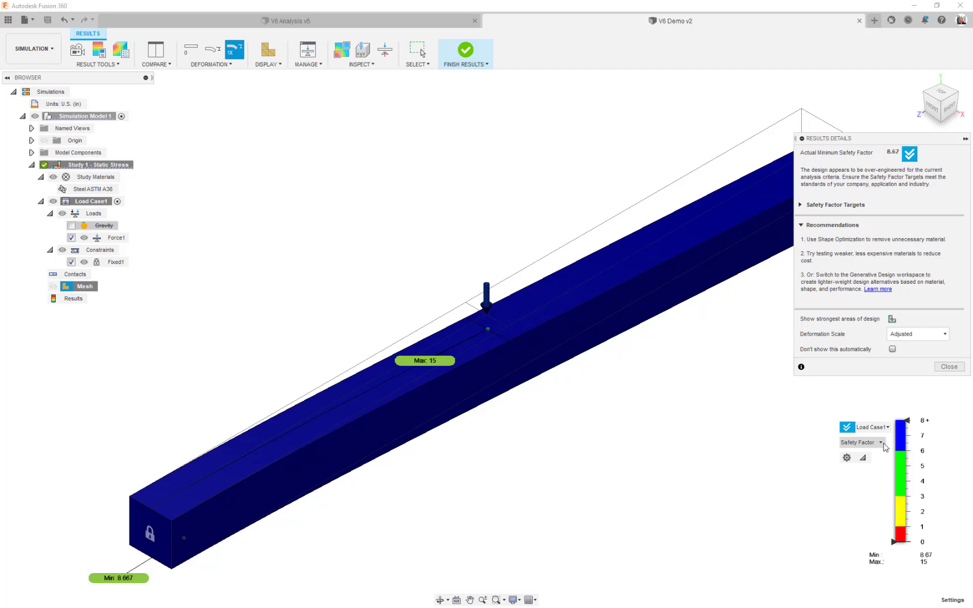
Display the Y component of the displacement results and dismiss the results details
left_click(882, 443)
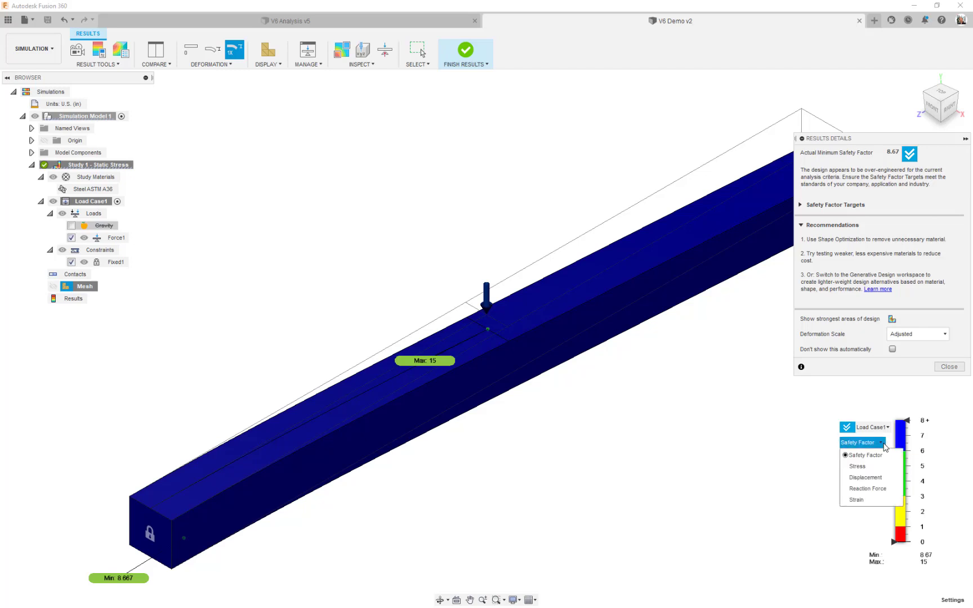
left_click(876, 478)
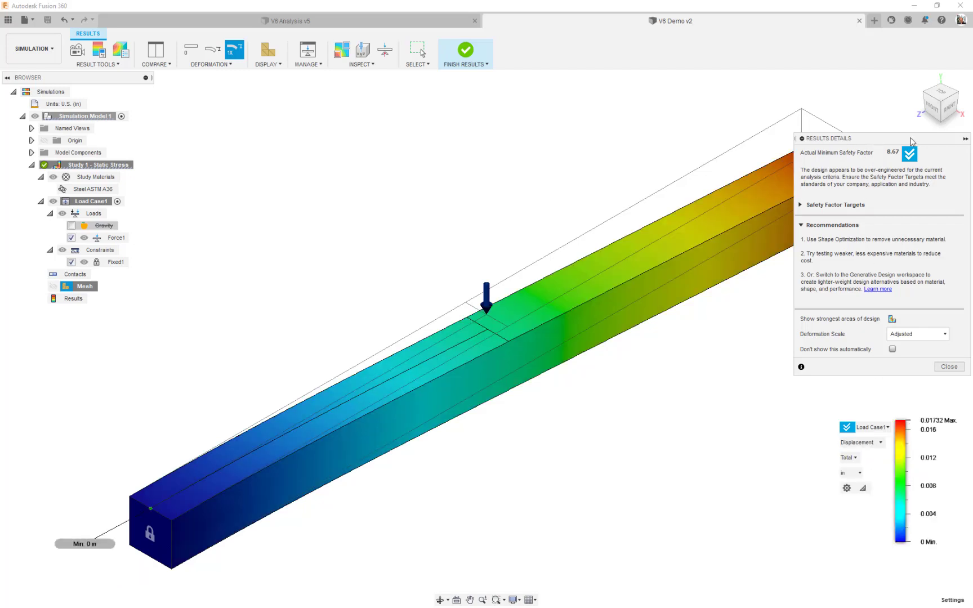
left_click_drag(912, 141, 735, 200)
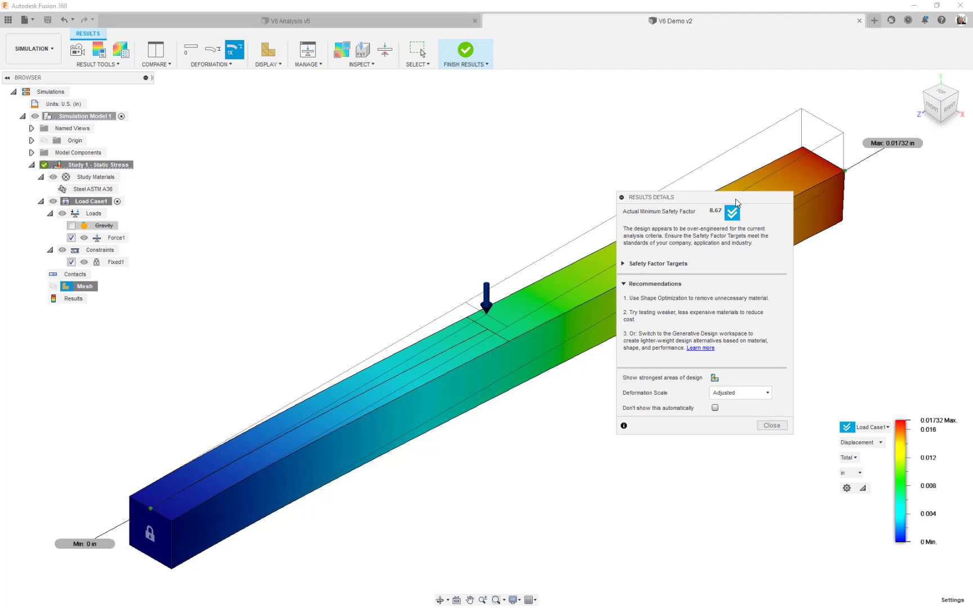
left_click(771, 426)
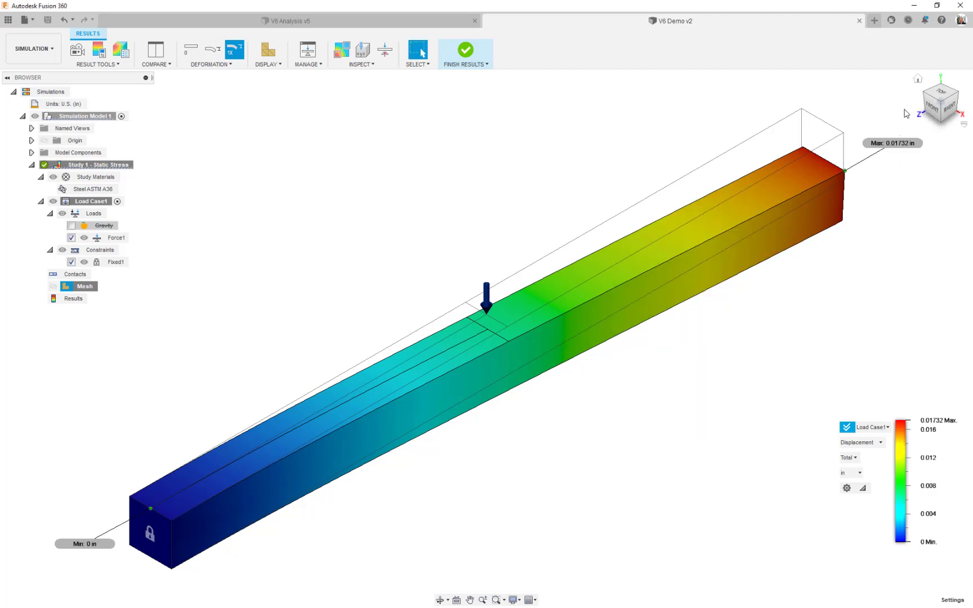
left_click(854, 457)
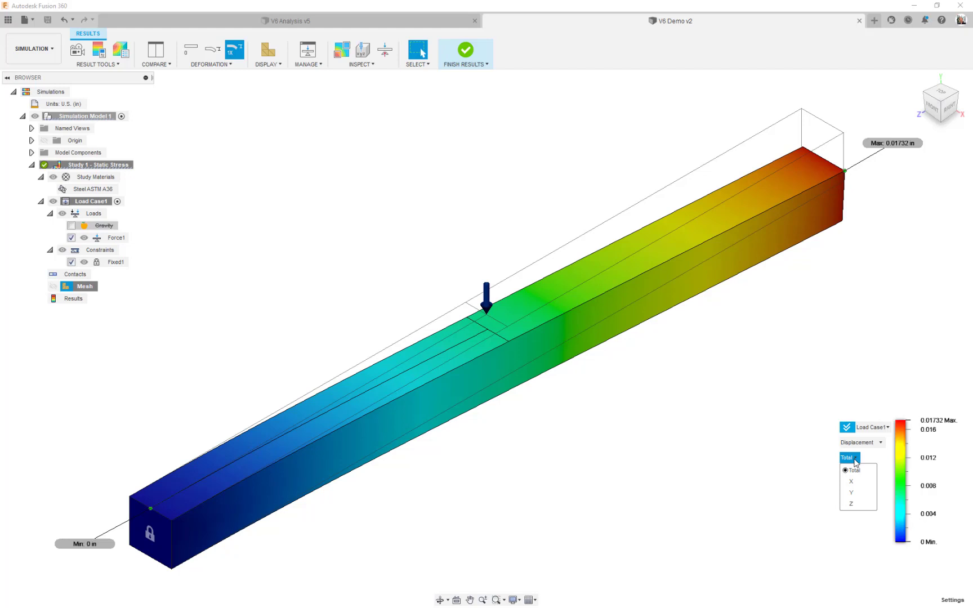
left_click(851, 493)
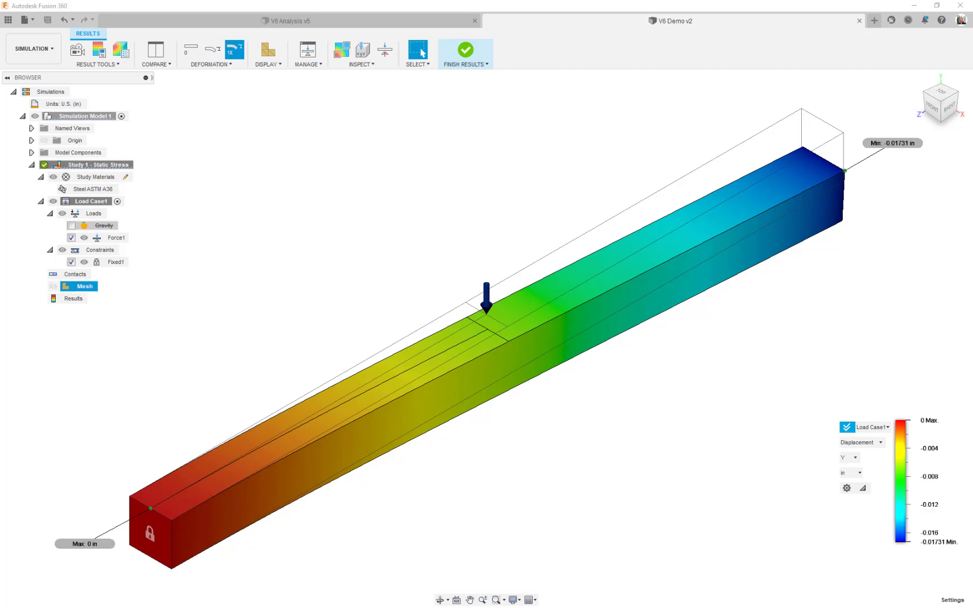
Switch to the Excel workbook, enter -0.01731 as the Fusion 360 deflection in cell B90, and move the workbook clear of the beam results
key("alt+Tab")
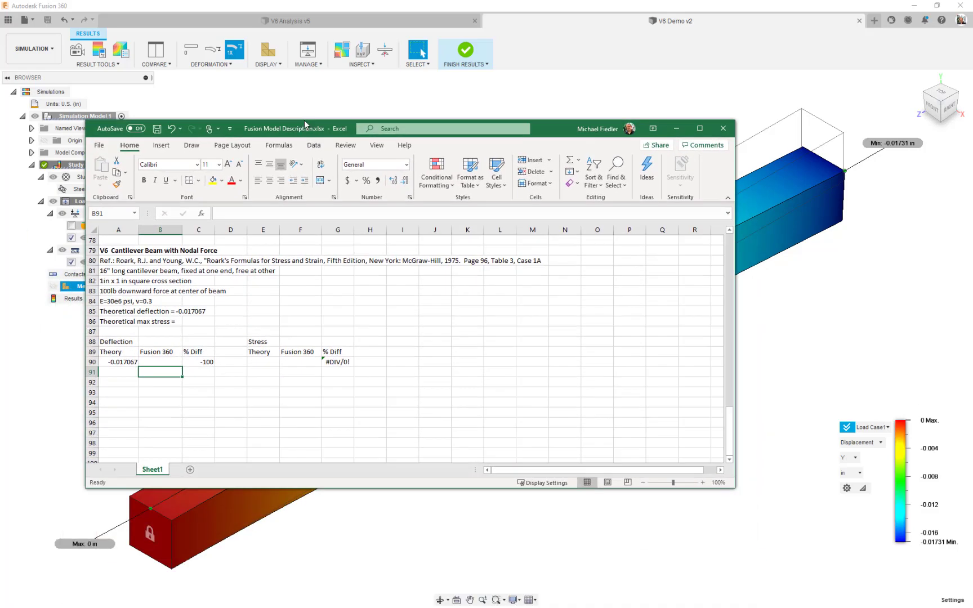
left_click(172, 350)
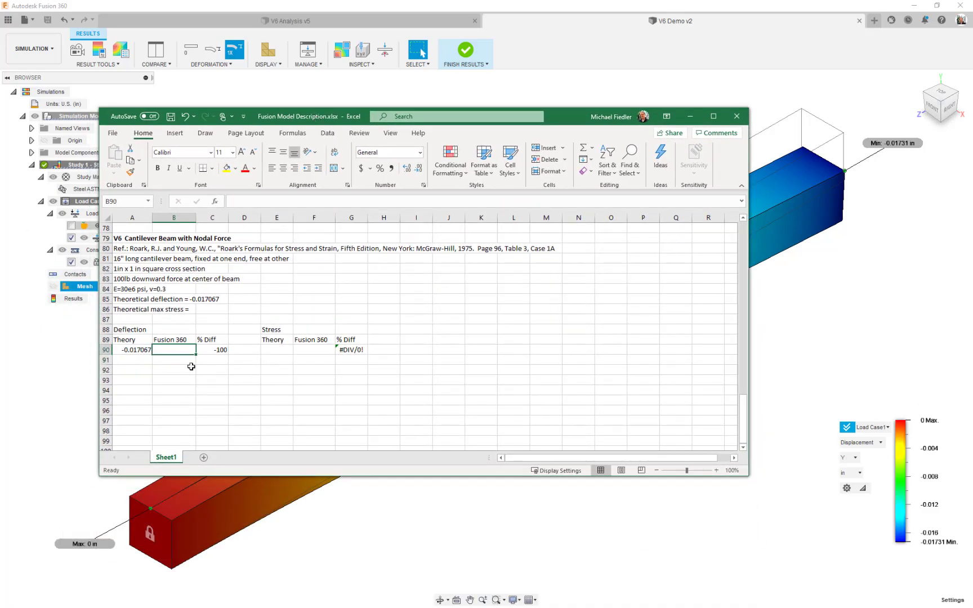
type("-")
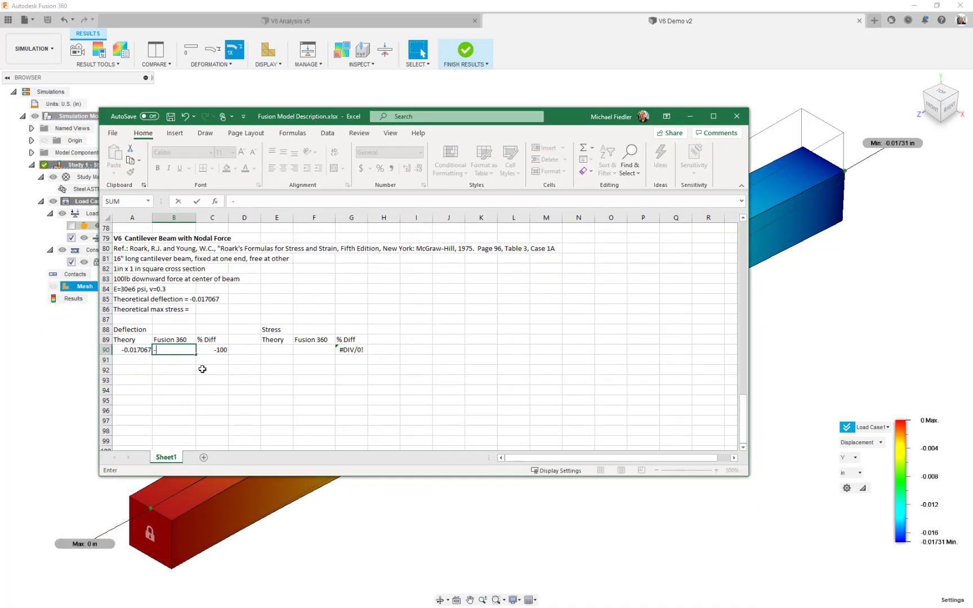
type("0.01731")
key("Return")
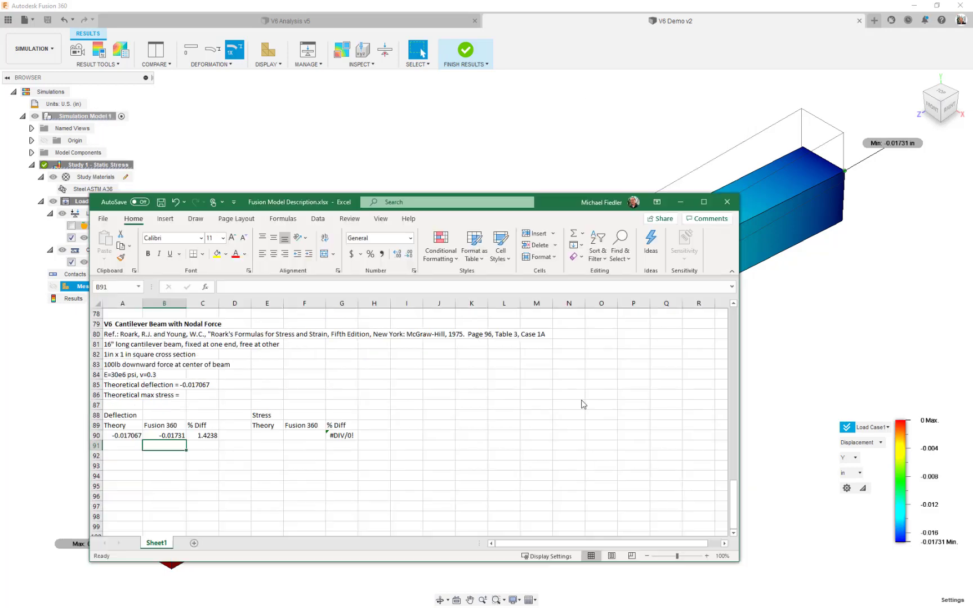
left_click_drag(581, 113, 641, 409)
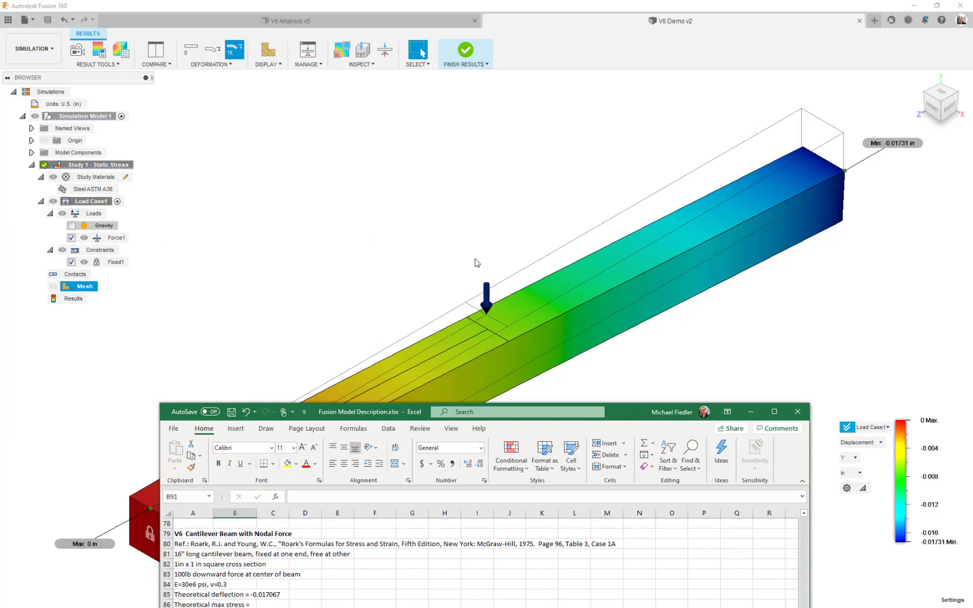
Show the mesh on the Fusion 360 results and switch the average element size from model-based to absolute
left_click(268, 49)
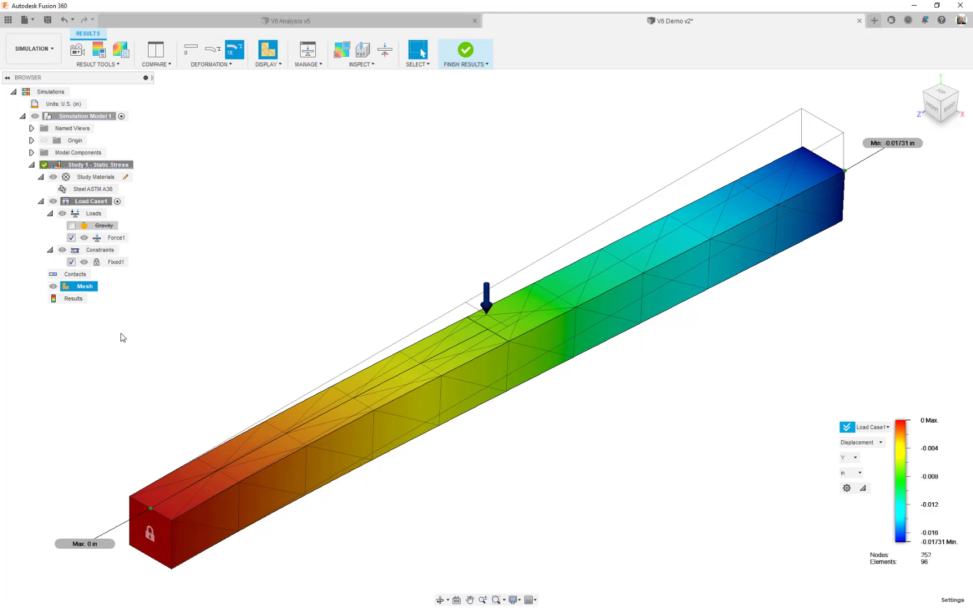
right_click(86, 289)
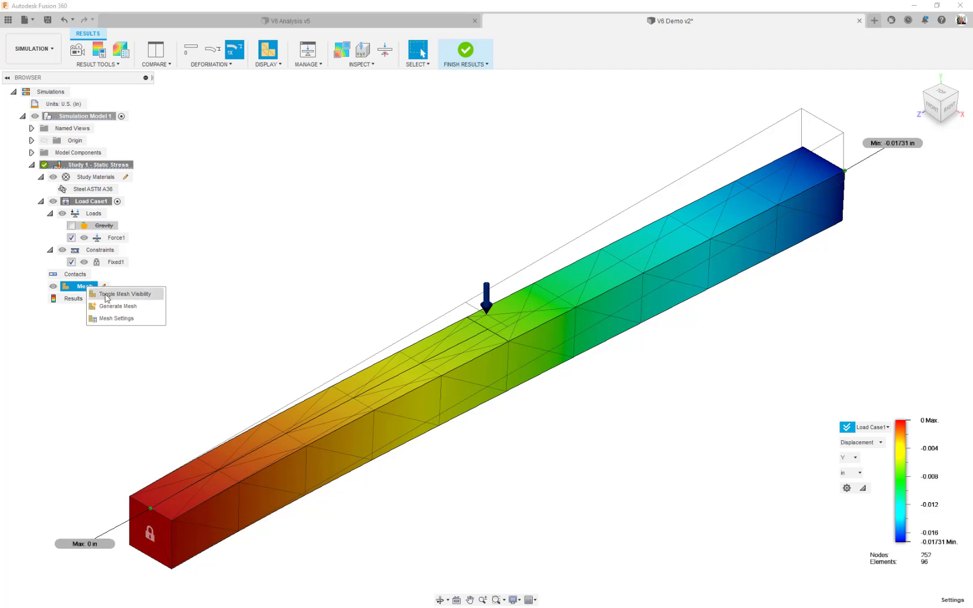
left_click(132, 319)
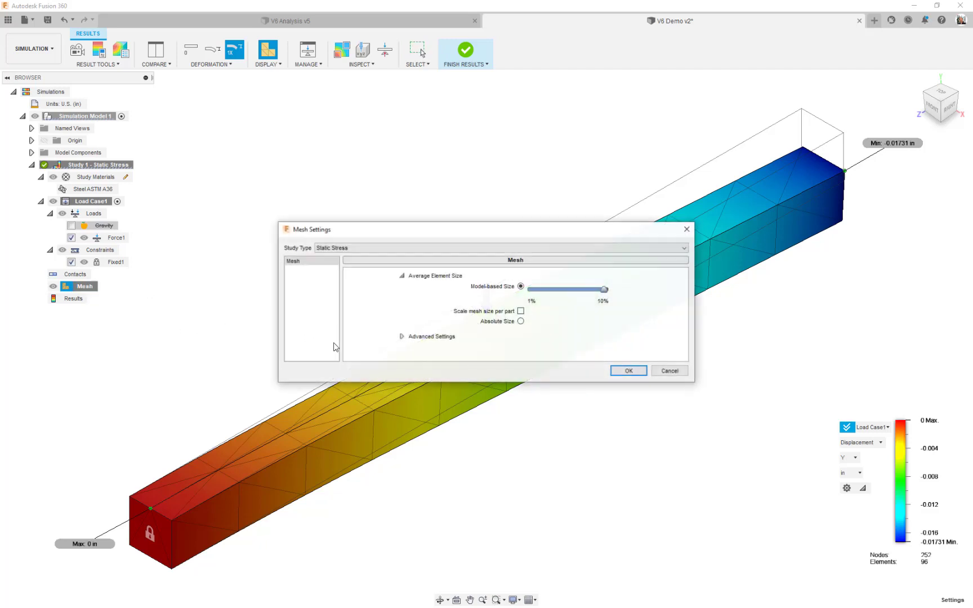
left_click(521, 322)
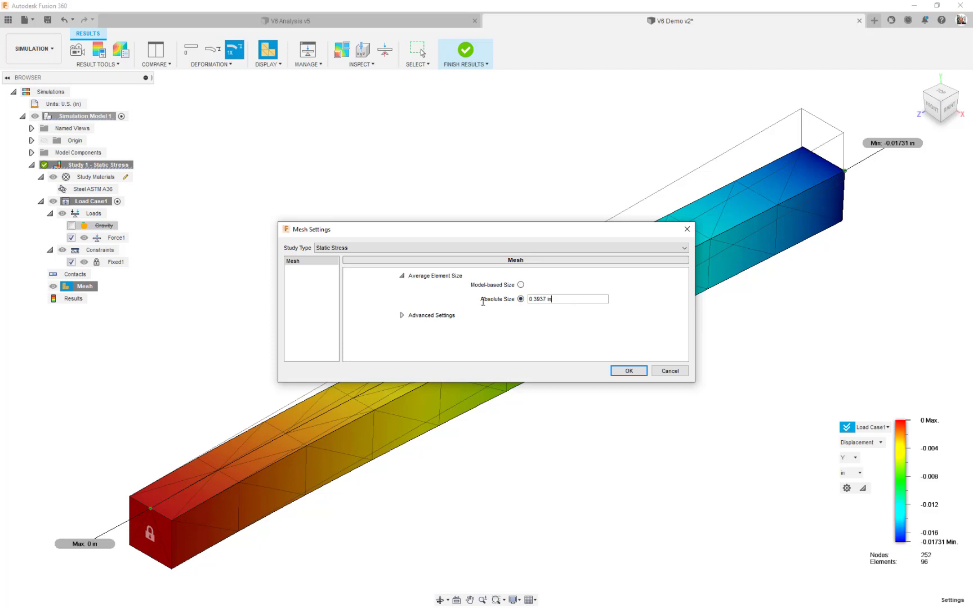
key("ctrl+a")
key("BackSpace")
left_click(631, 373)
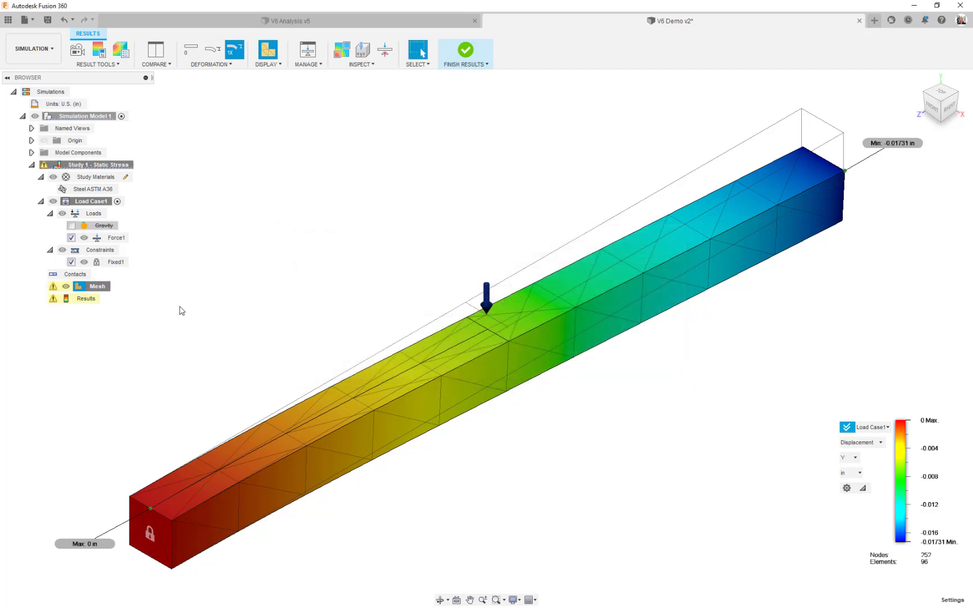
Regenerate the out-of-date beam mesh with the absolute element size
left_click(96, 287)
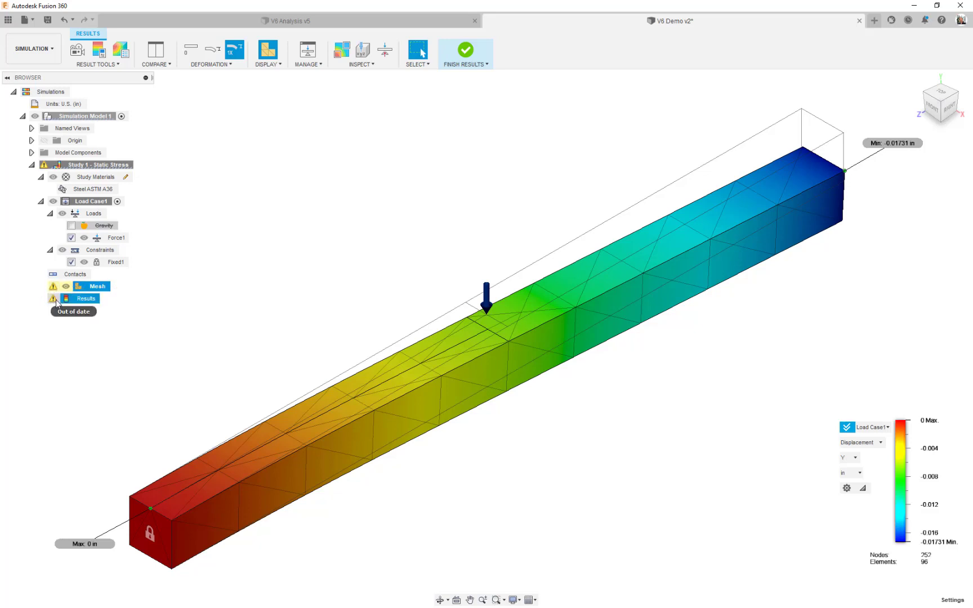
mouse_move(53, 289)
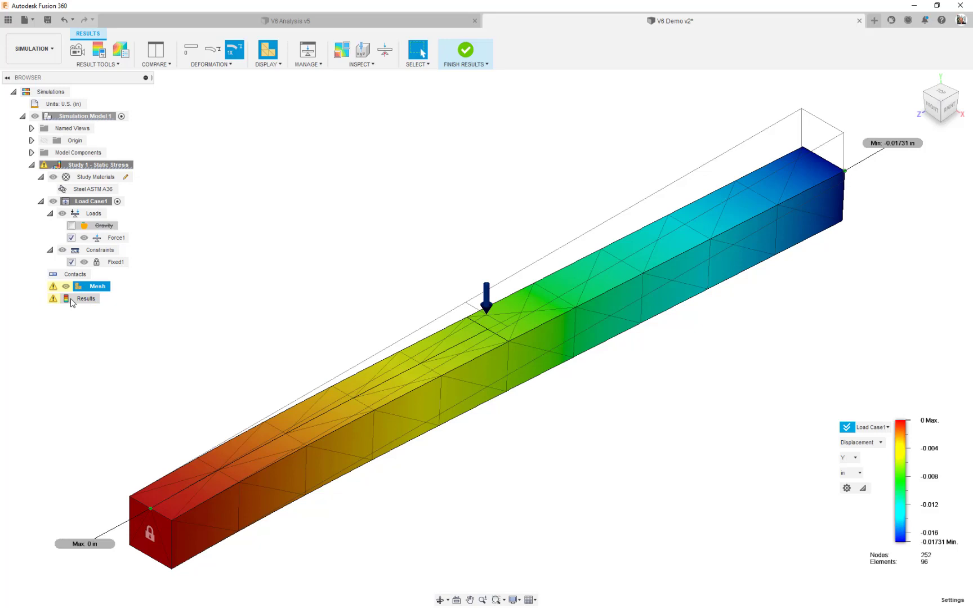
right_click(87, 286)
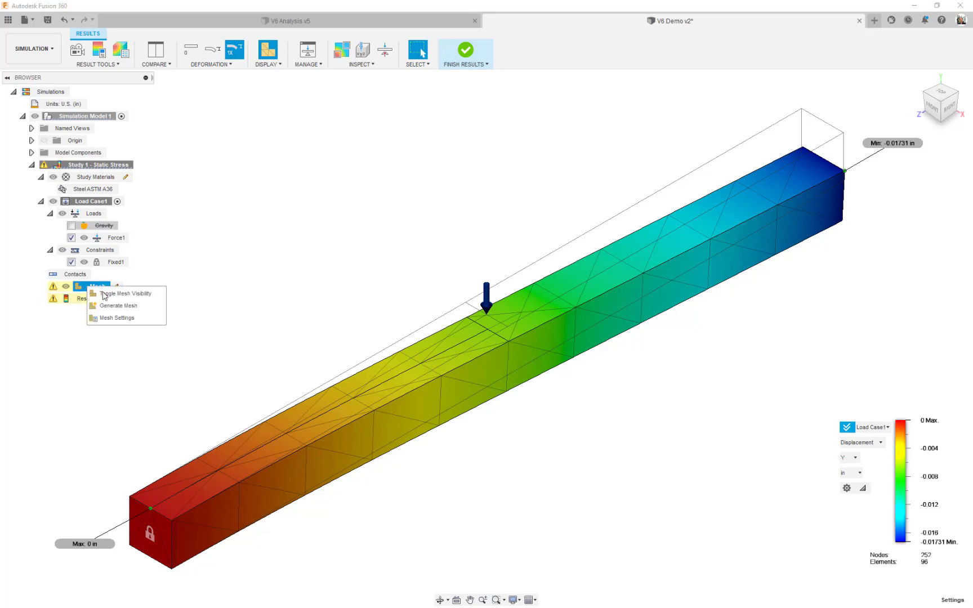
left_click(112, 306)
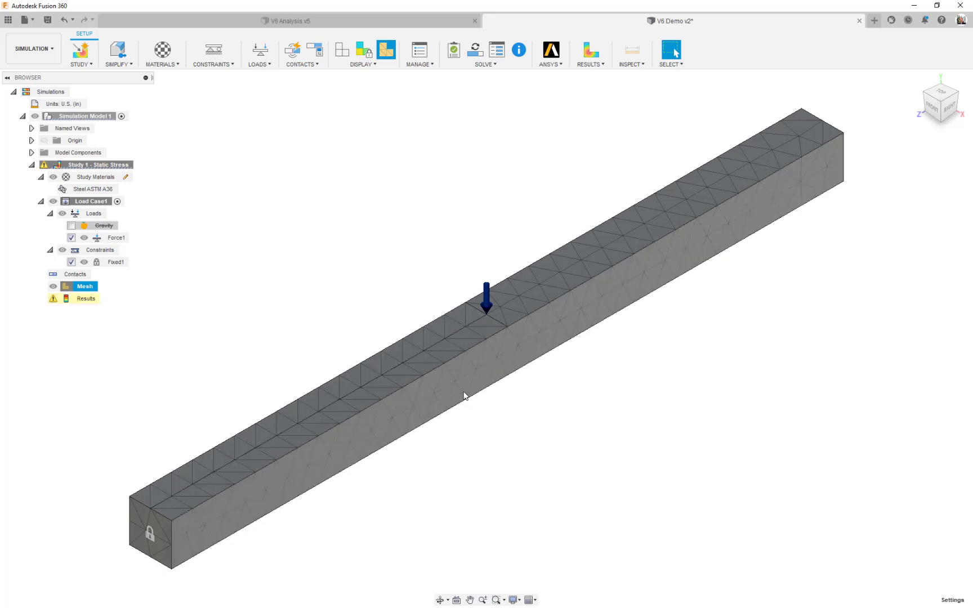
Check the regenerated beam mesh from the side, solve the static stress study locally, and dismiss the results details
left_click(960, 99)
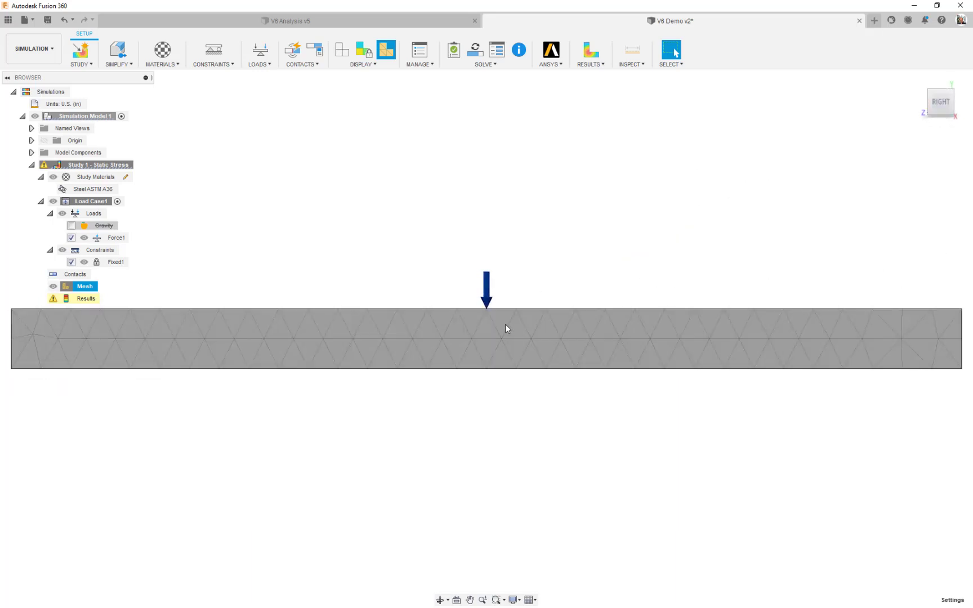
scroll(504, 329, "up", 4)
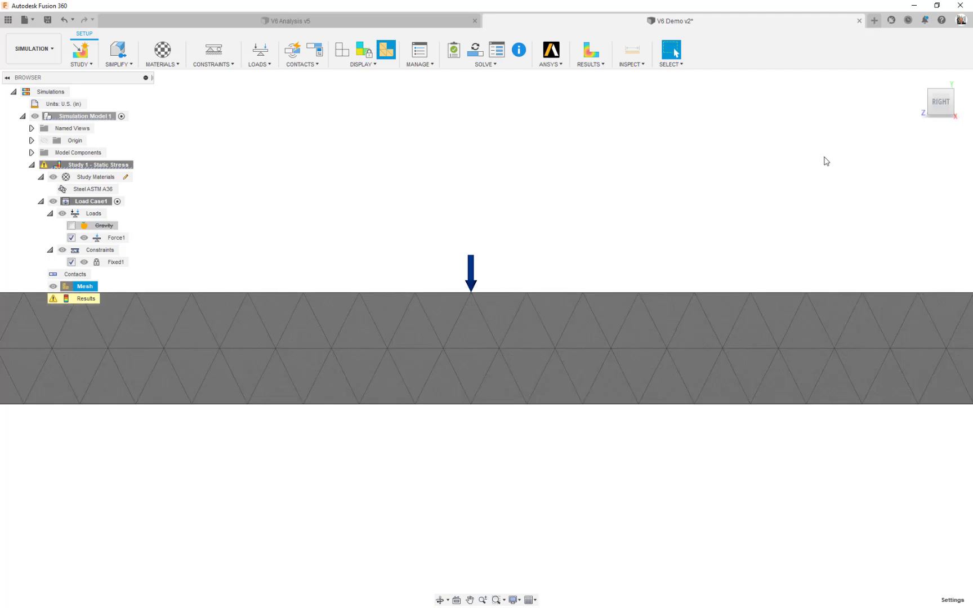
left_click(932, 95)
scroll(582, 409, "down", 8)
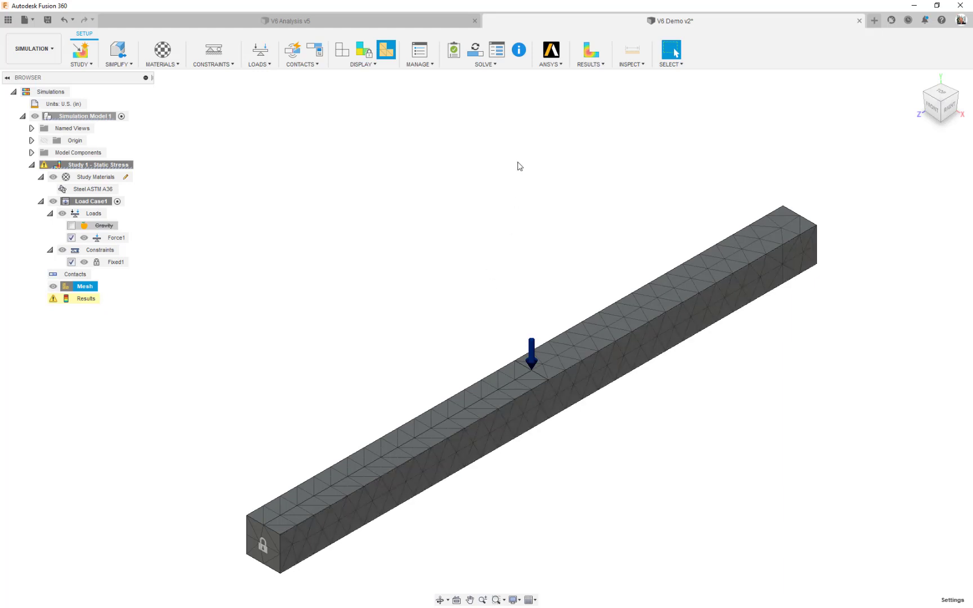
left_click(481, 61)
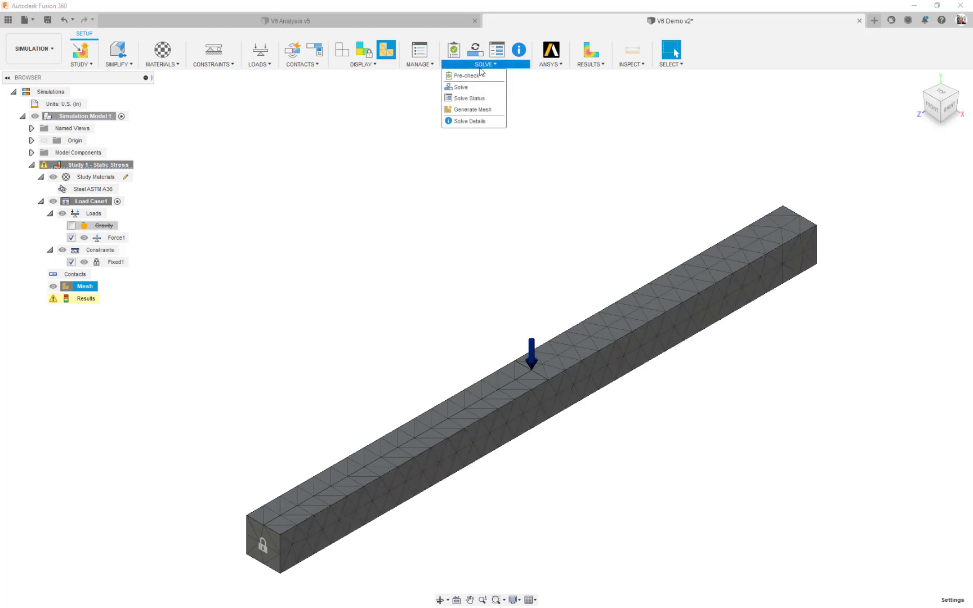
left_click(482, 97)
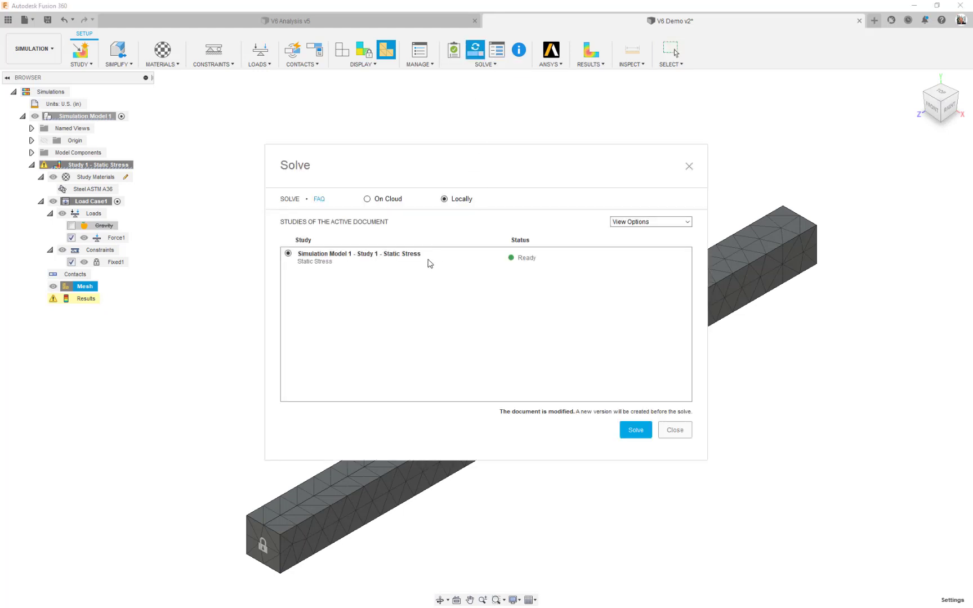
left_click(635, 430)
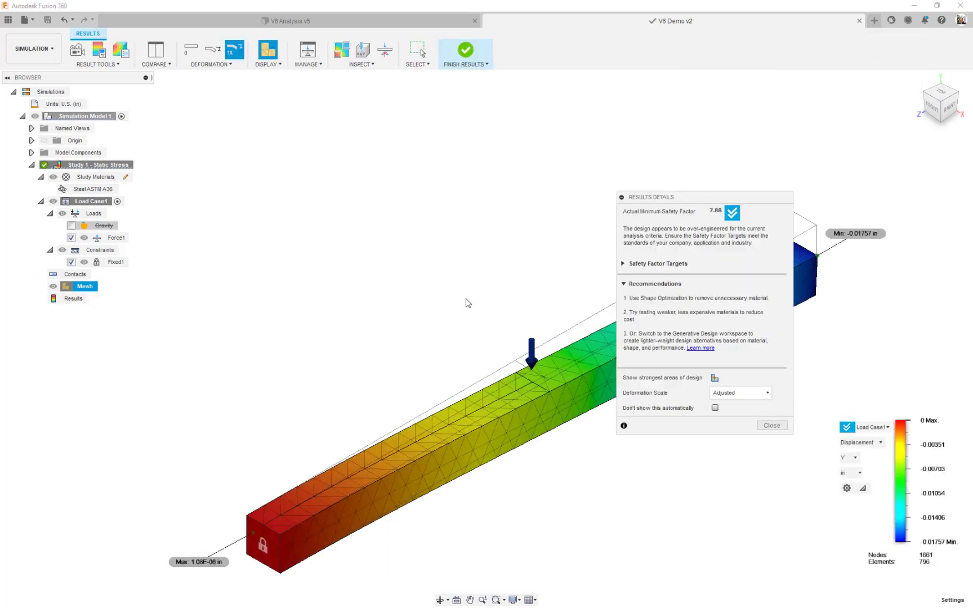
left_click(771, 425)
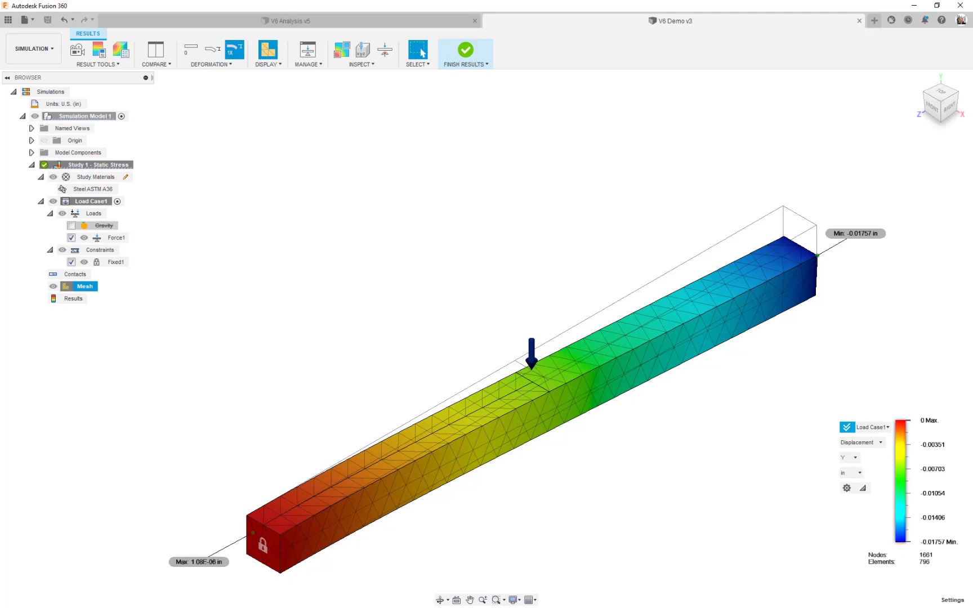
Switch to the Excel workbook, change the Fusion 360 deflection in cell B90 to -0.01757, and return to the Fusion 360 beam results
key("alt+Tab")
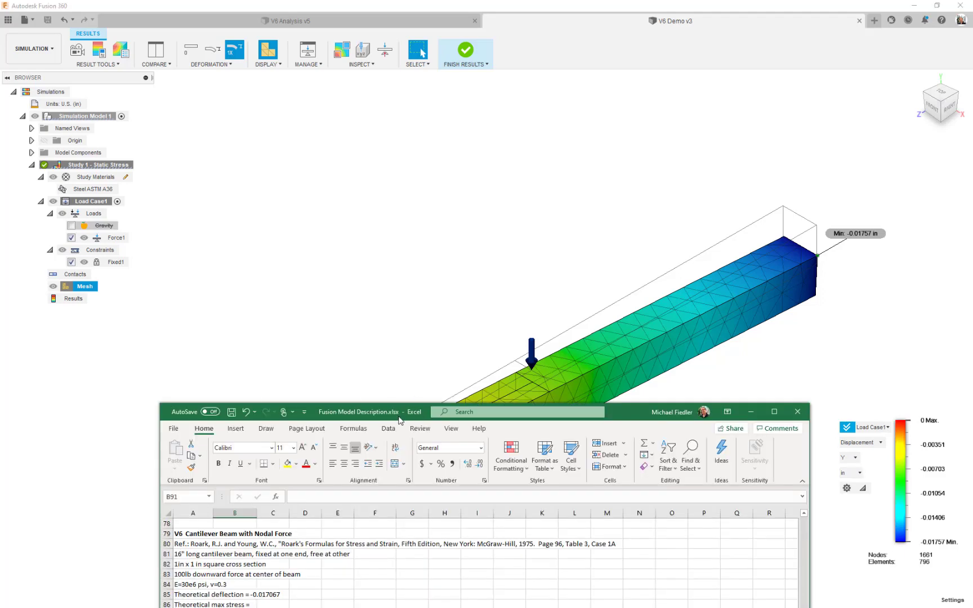
left_click_drag(364, 332, 275, 33)
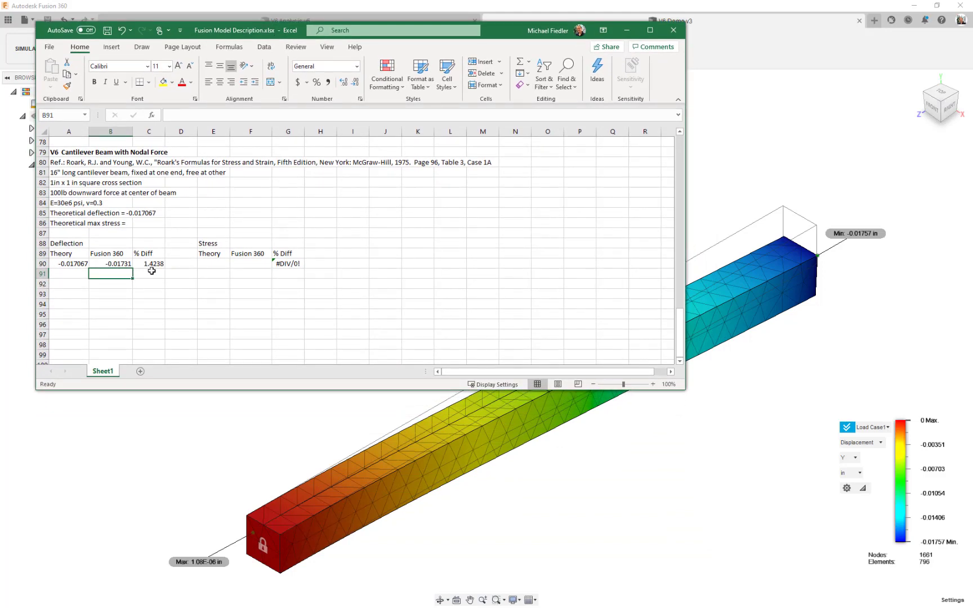
left_click(120, 263)
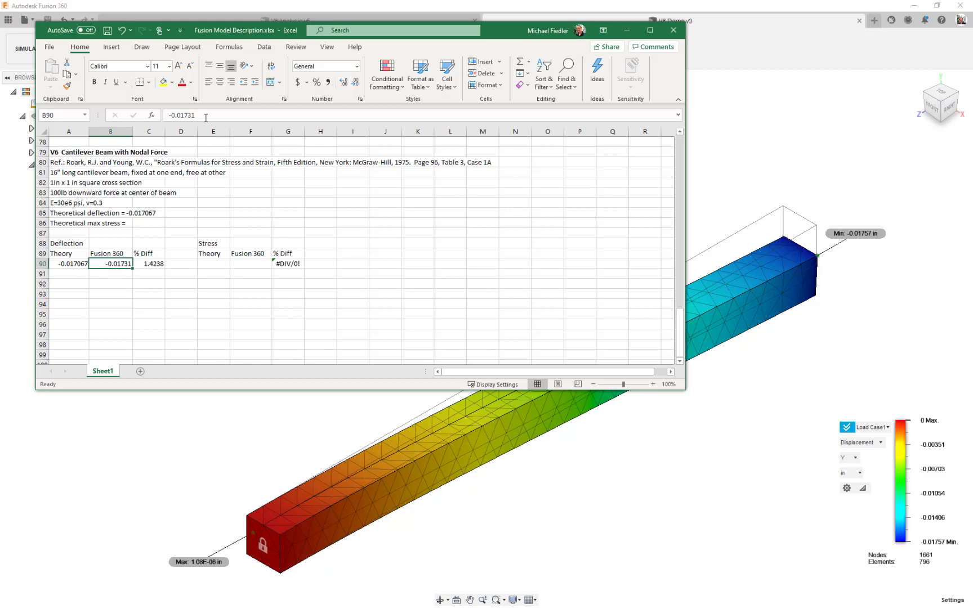
left_click(209, 112)
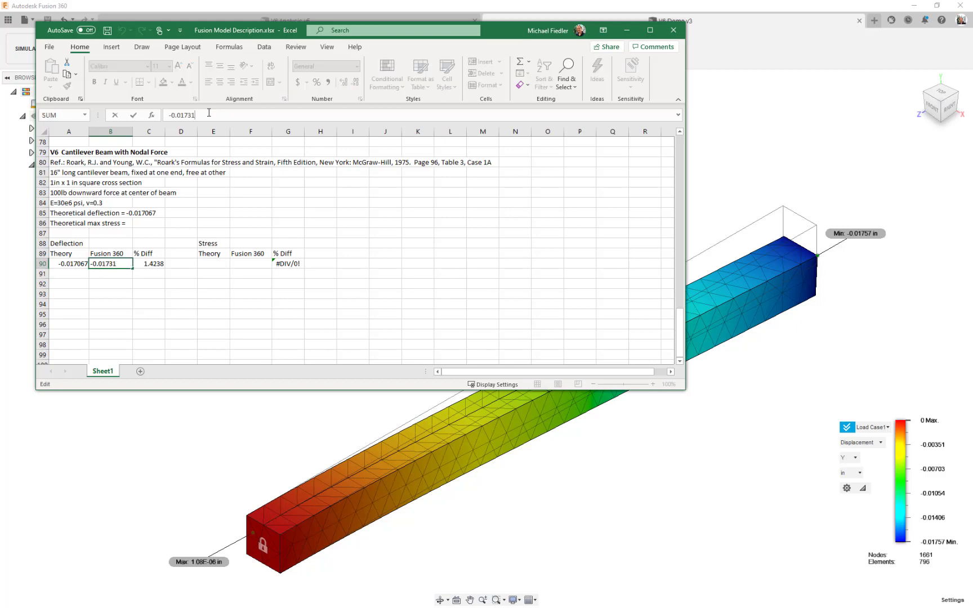
key("BackSpace")
key("BackSpace")
type("57")
key("Return")
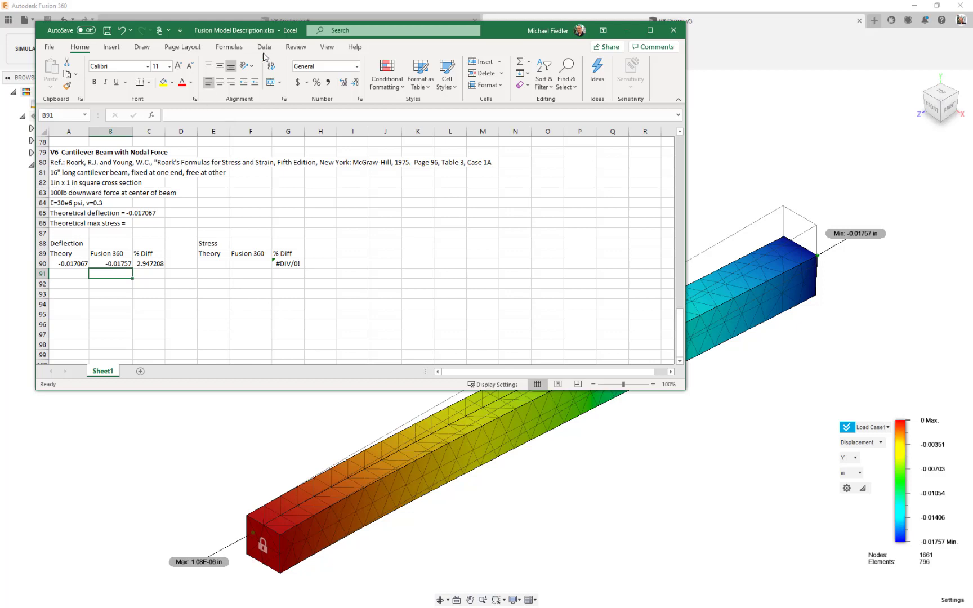
left_click_drag(519, 32, 1, 180)
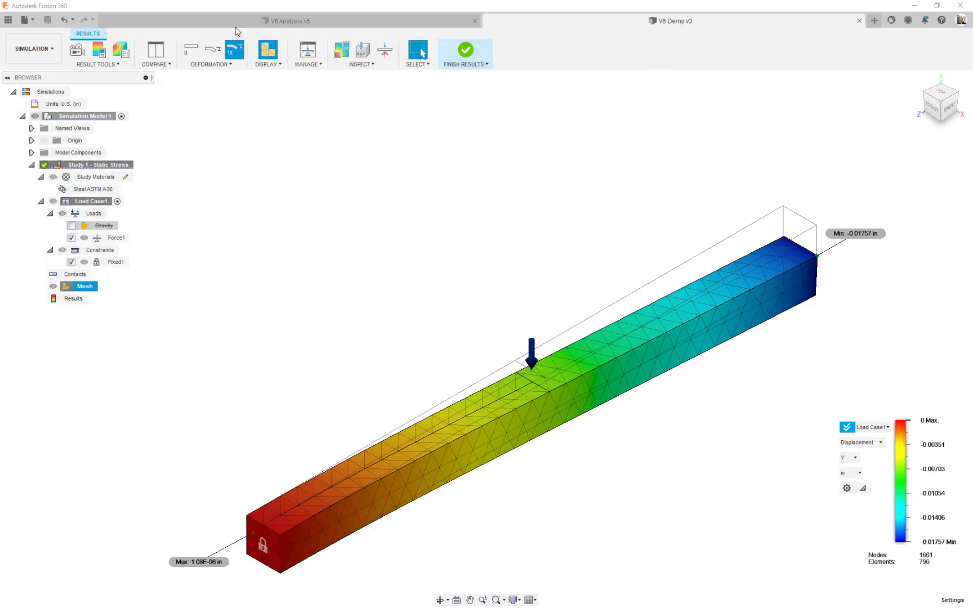
Open the V6 Analysis v5 document and examine its finer mesh and Y displacement results in an isometric view
left_click(367, 25)
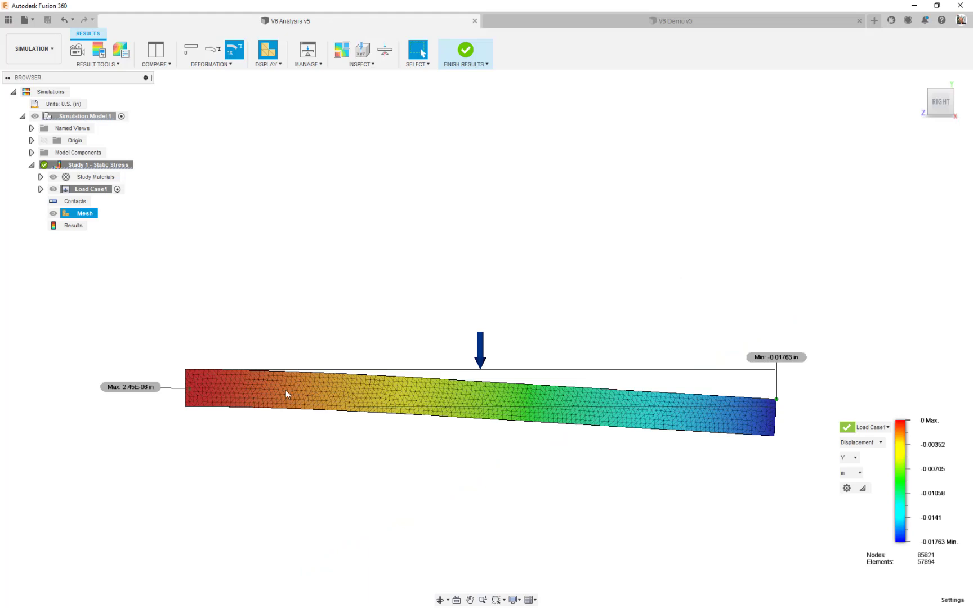
left_click(930, 89)
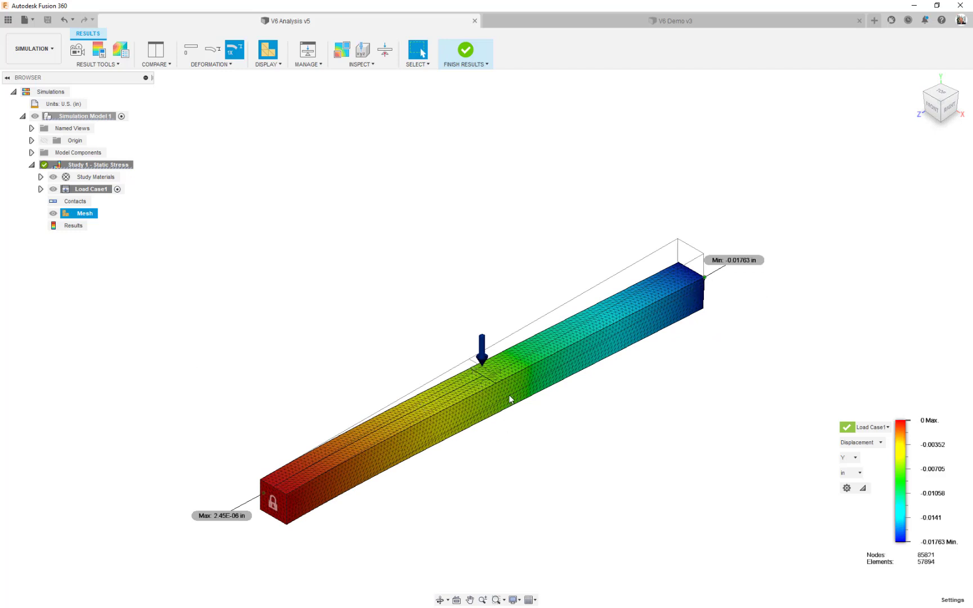
scroll(509, 401, "up", 2)
scroll(509, 401, "up", 3)
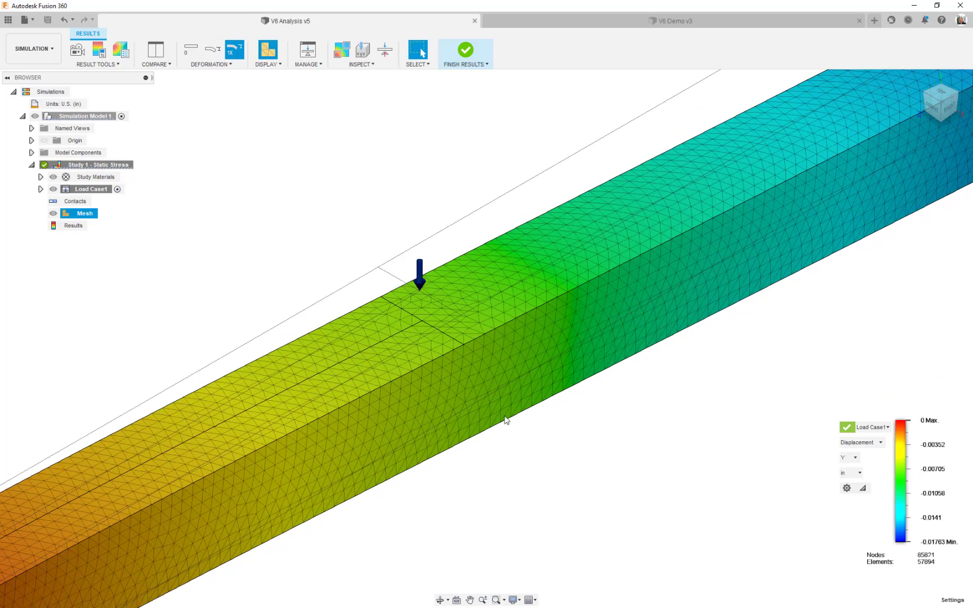
scroll(482, 433, "up", 1)
scroll(482, 434, "down", 4)
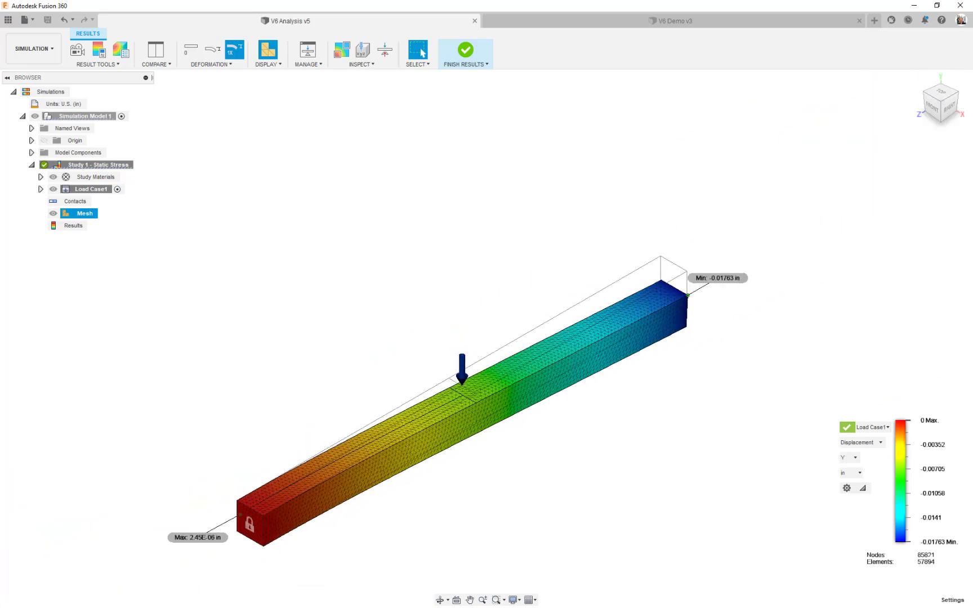
Switch to the Excel workbook and change the Fusion 360 deflection in cell B90 to -0.01763
key("alt+Tab")
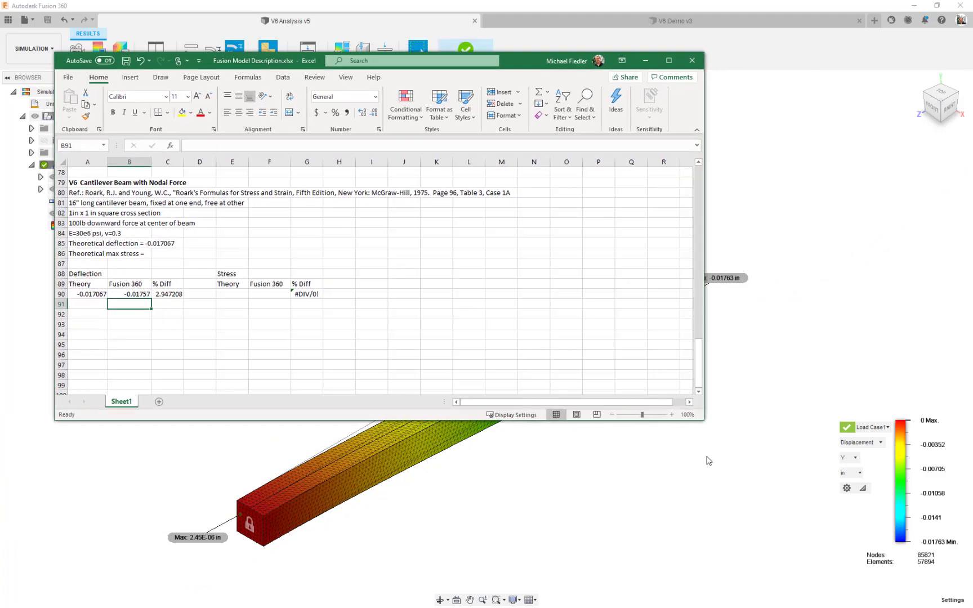
left_click(137, 293)
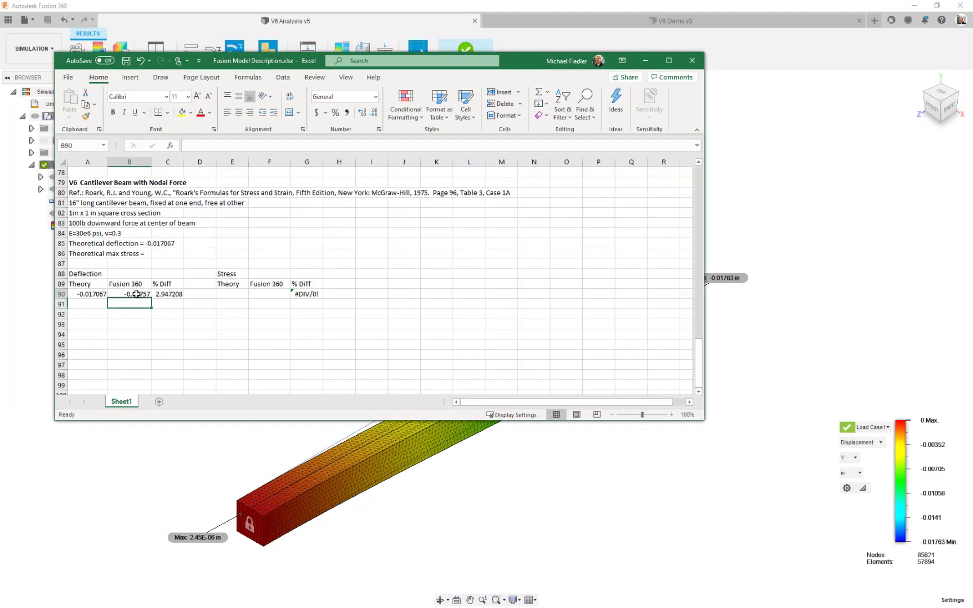
left_click(229, 147)
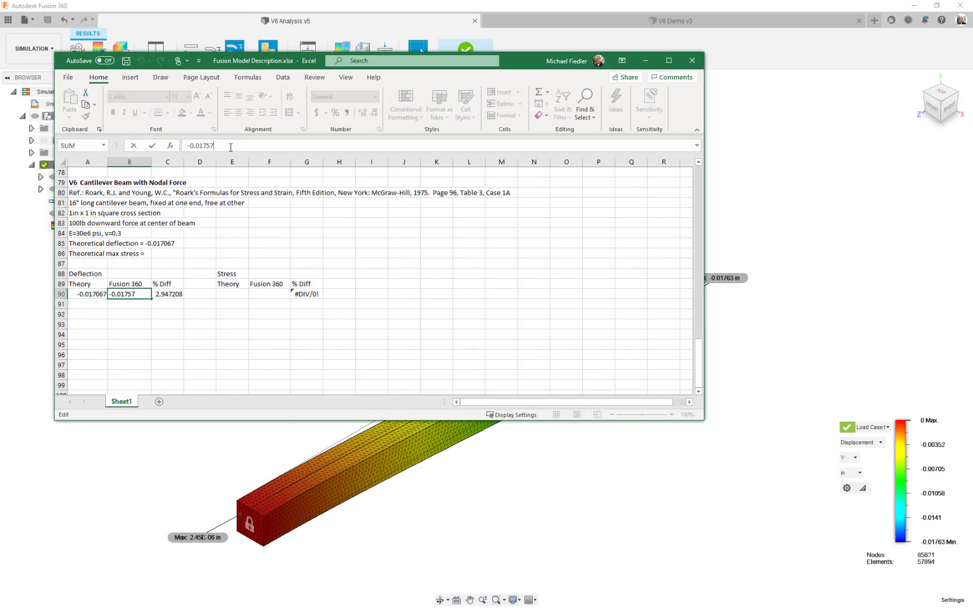
key("BackSpace")
key("BackSpace")
type("63")
key("Return")
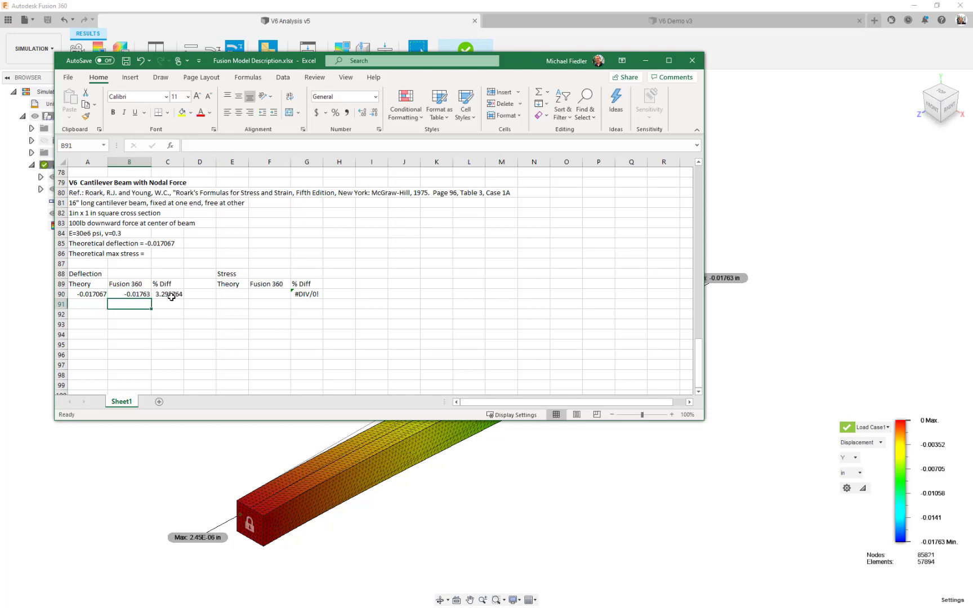